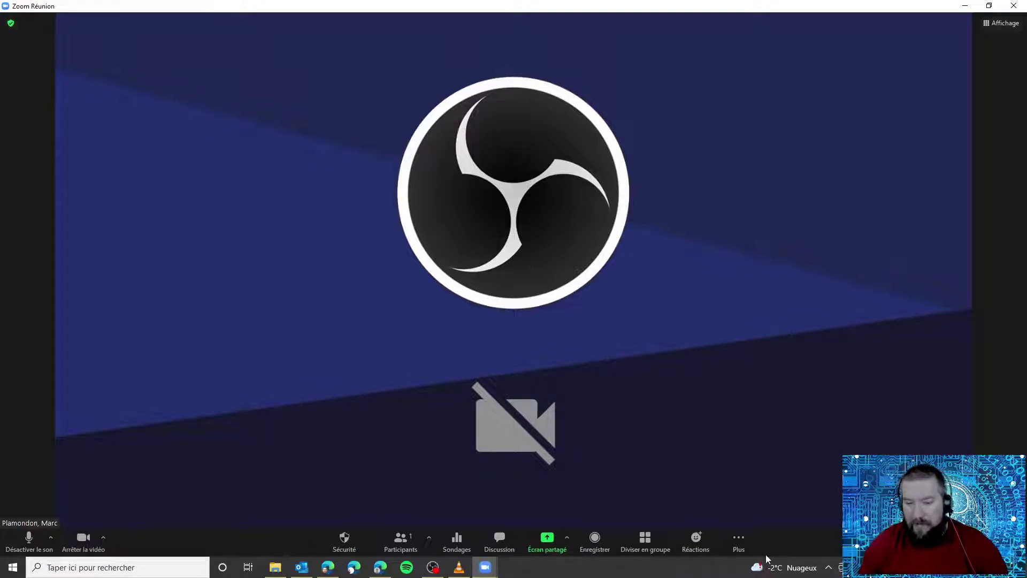
# Toggle the participants' permission to share their screen in the meeting's security options.
pyautogui.click(340, 546)
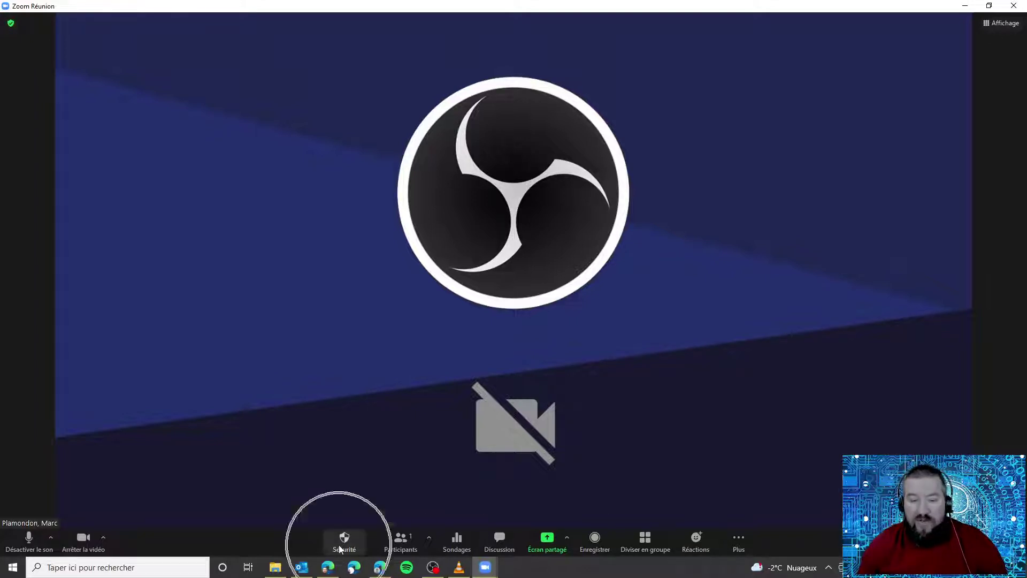
pyautogui.click(345, 543)
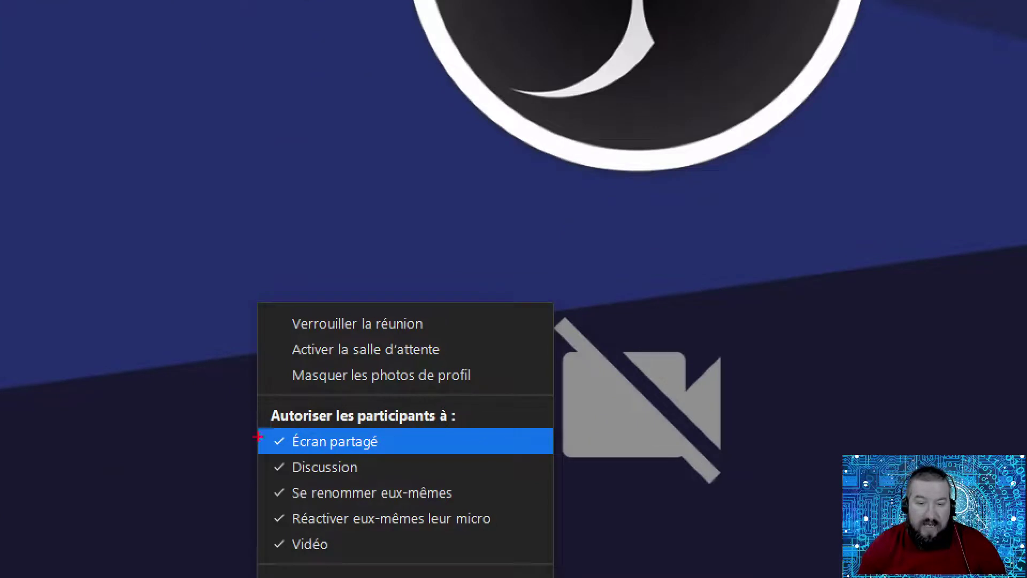
pyautogui.moveTo(257, 436); pyautogui.dragTo(393, 451)
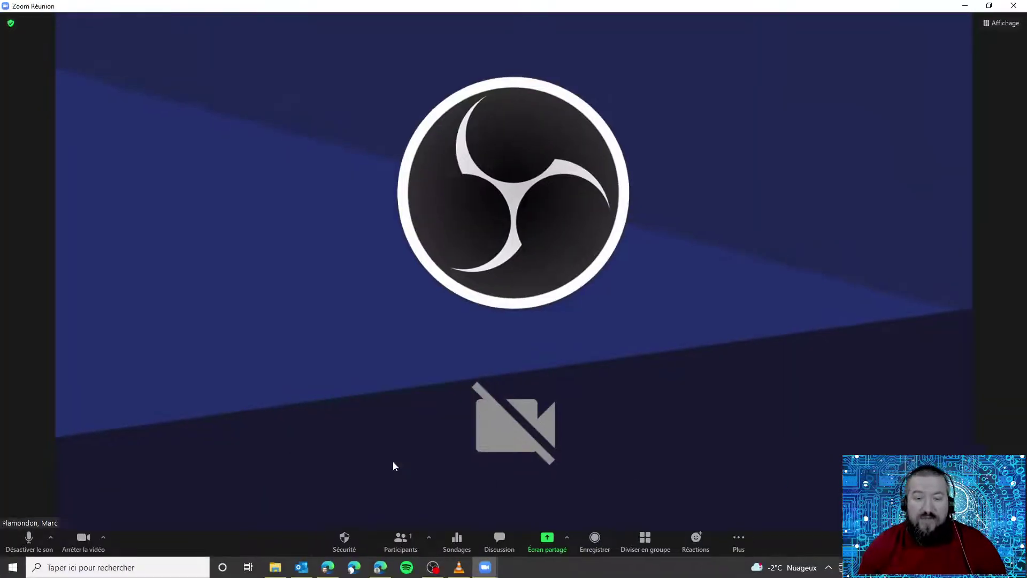
pyautogui.click(343, 541)
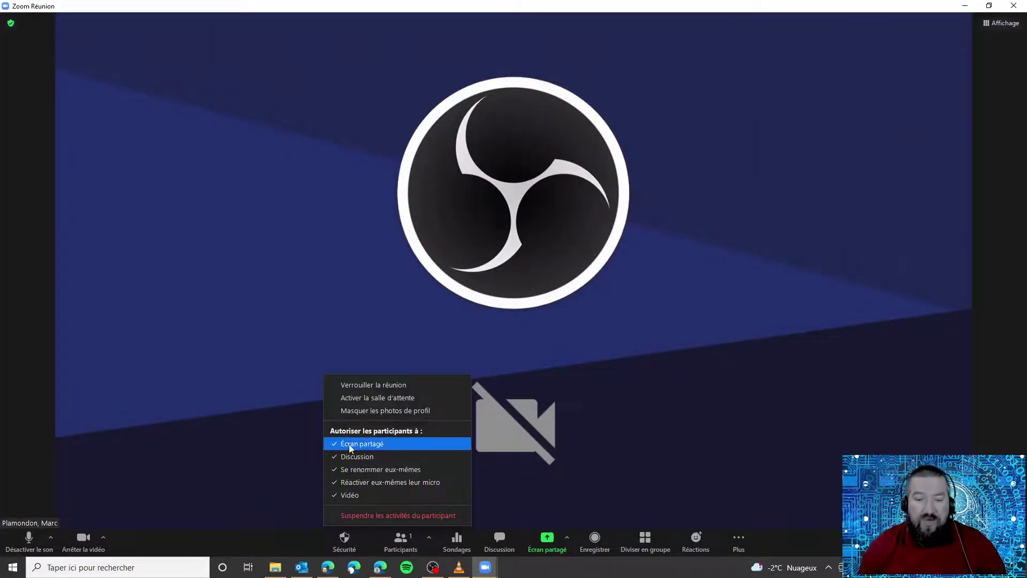
pyautogui.click(351, 448)
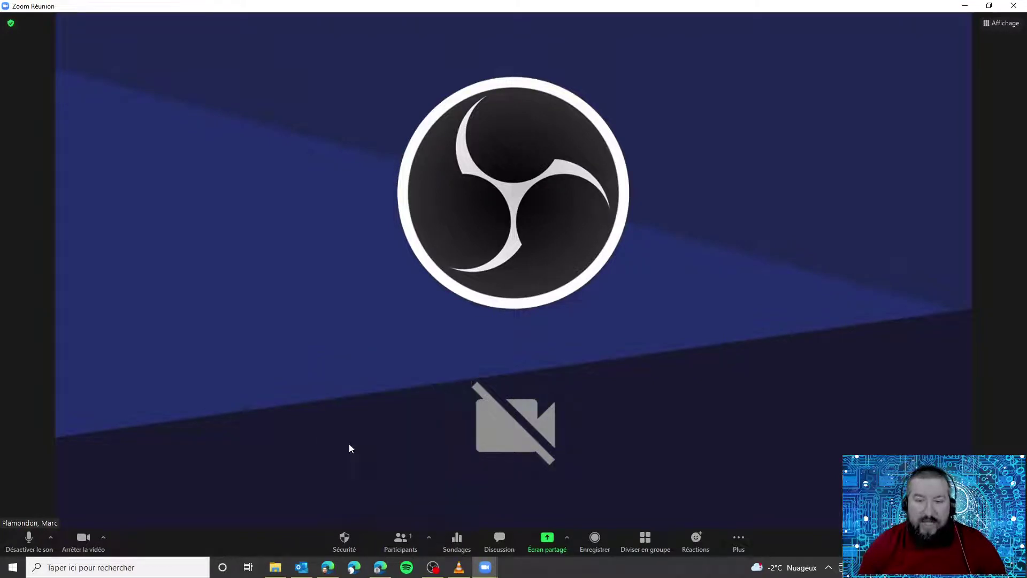
# Share the whole of Écran 1 with the meeting participants.
pyautogui.click(549, 543)
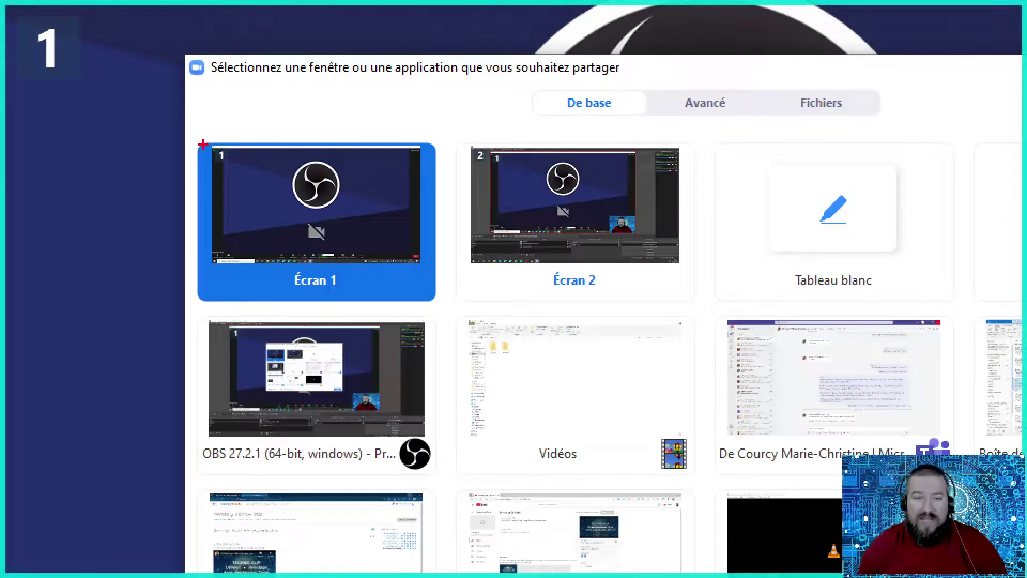
pyautogui.moveTo(195, 133)
pyautogui.mouseDown()
pyautogui.moveTo(198, 156)
pyautogui.moveTo(330, 314)
pyautogui.moveTo(489, 325)
pyautogui.moveTo(678, 319)
pyautogui.moveTo(724, 307)
pyautogui.moveTo(698, 307)
pyautogui.mouseUp()
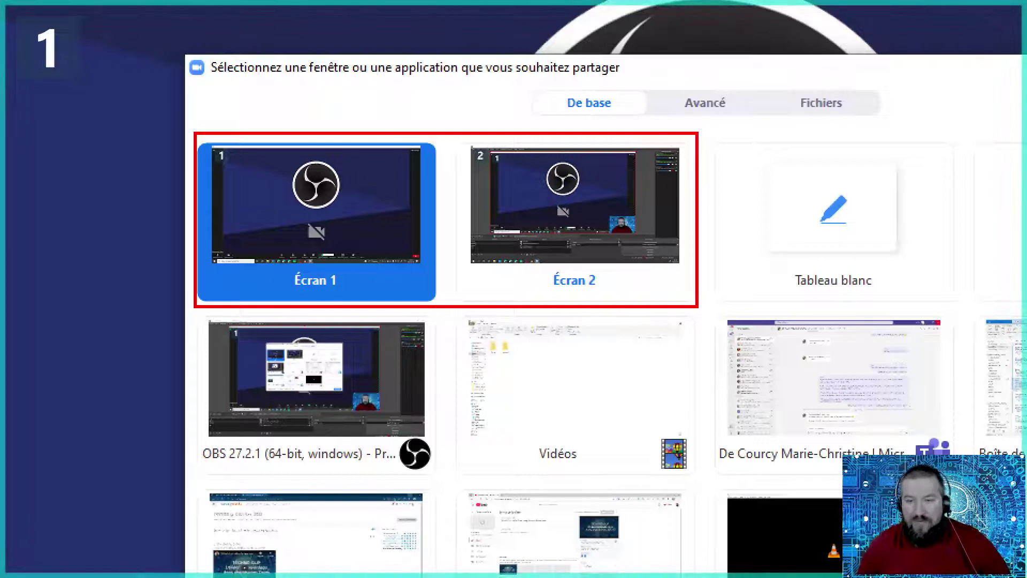
pyautogui.moveTo(392, 273); pyautogui.dragTo(408, 315)
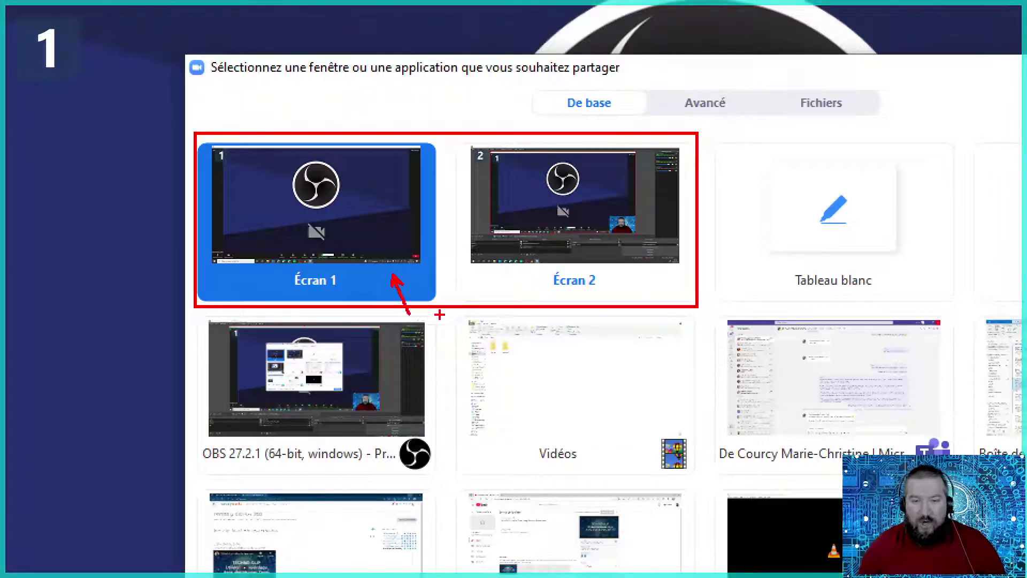
pyautogui.moveTo(484, 279); pyautogui.dragTo(515, 352)
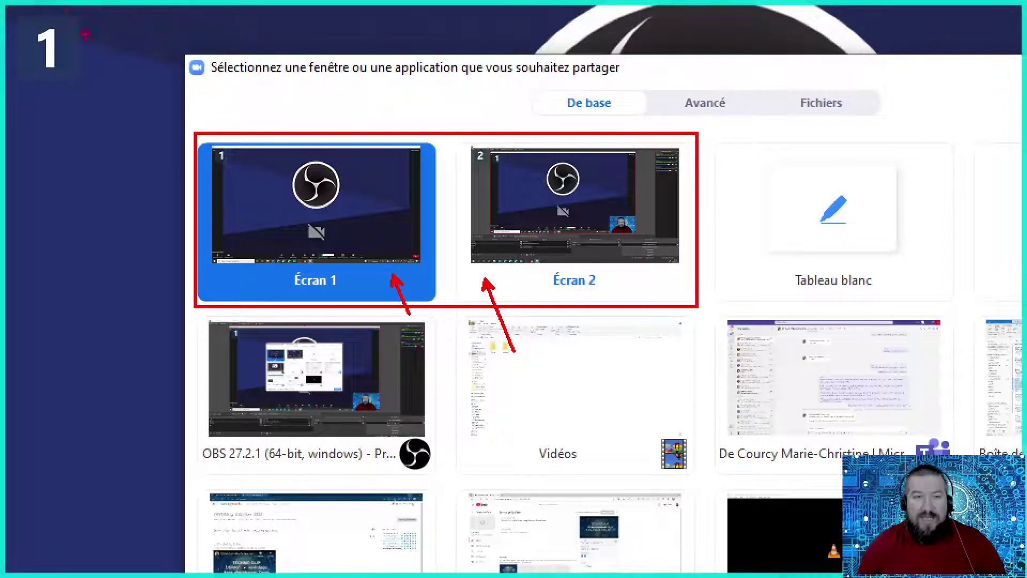
pyautogui.press('Escape')
pyautogui.hotkey('ctrl', '2')
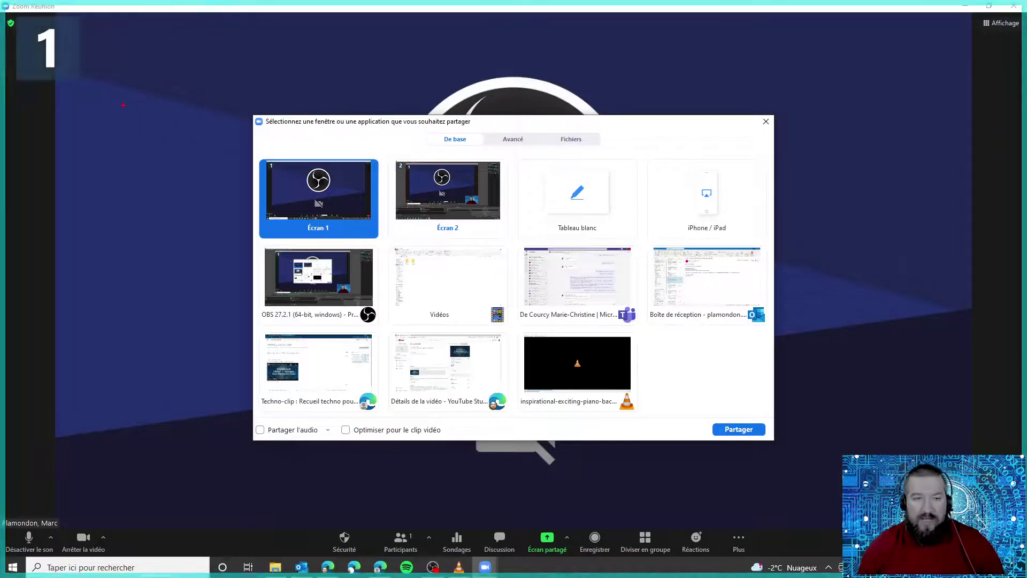
pyautogui.moveTo(93, 69); pyautogui.dragTo(136, 107)
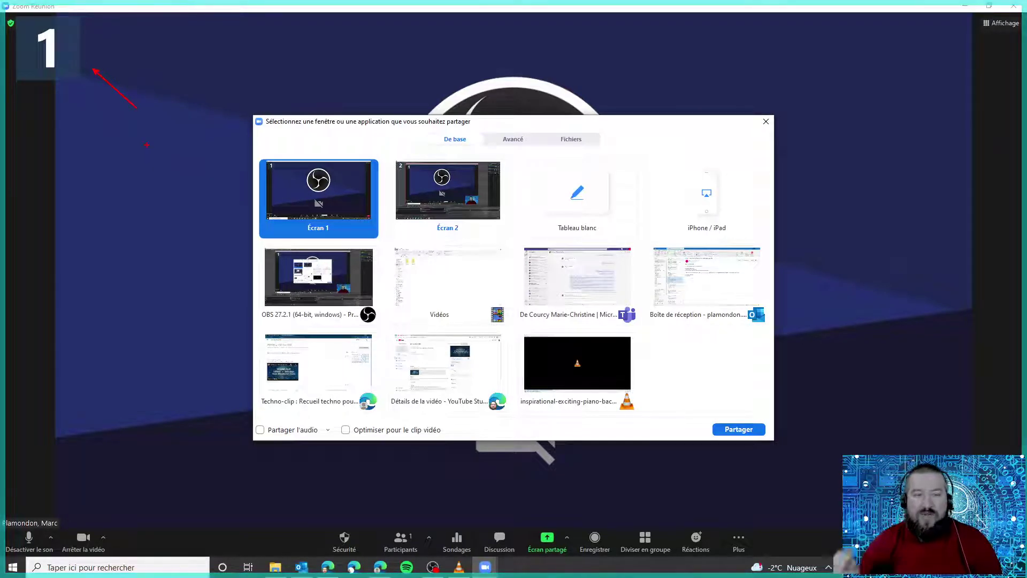
pyautogui.click(744, 429)
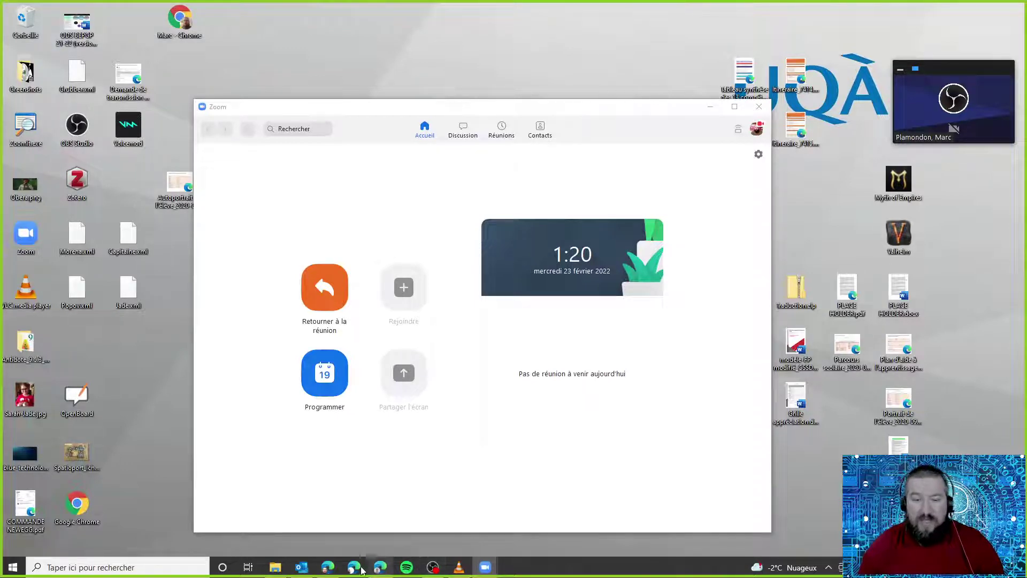
# Switch to Microsoft Edge, open the Google home page in a new tab by searching for "googleca", and minimize the browser.
pyautogui.click(331, 572)
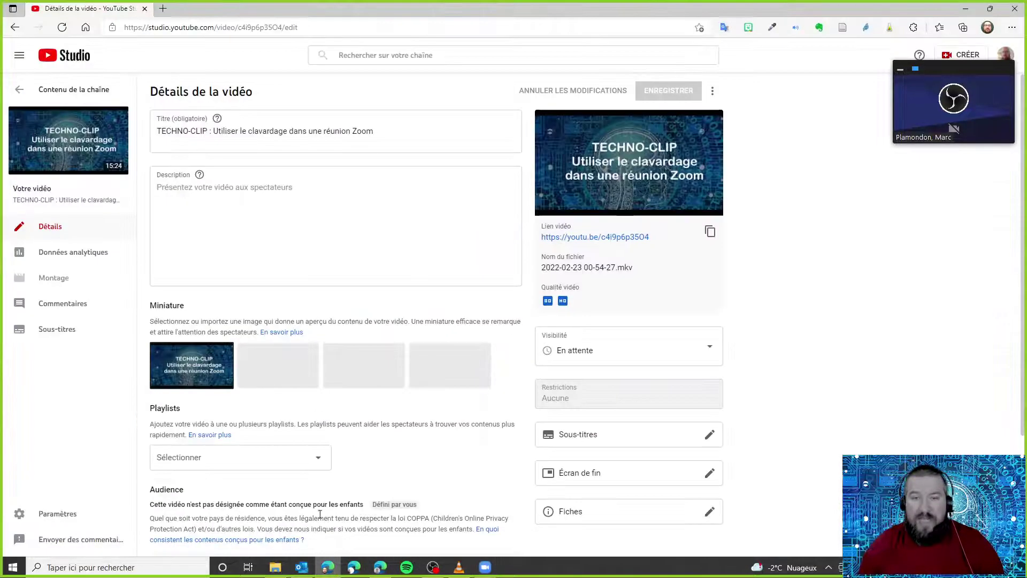
pyautogui.click(162, 8)
pyautogui.write('googleca')
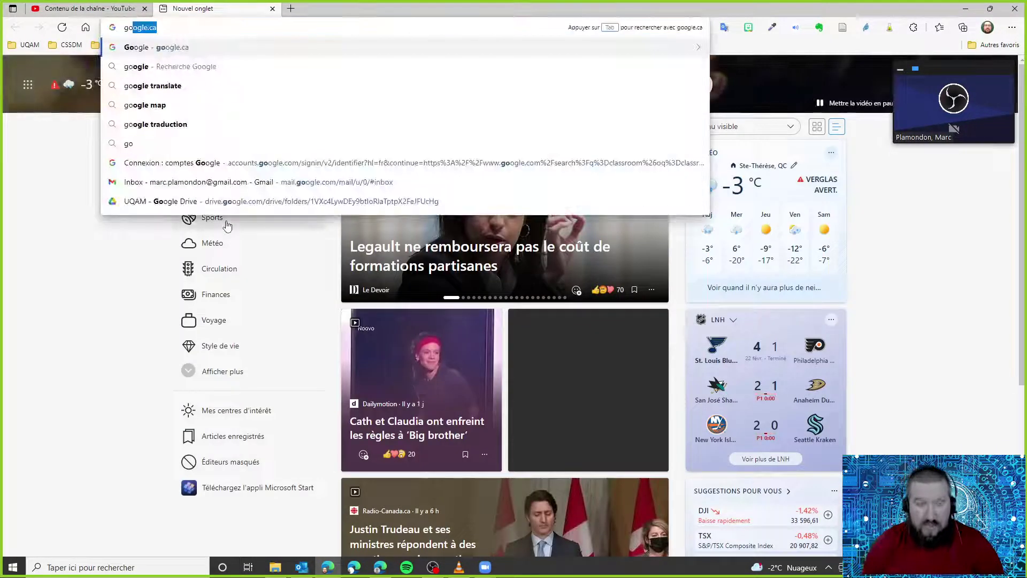
pyautogui.press('Return')
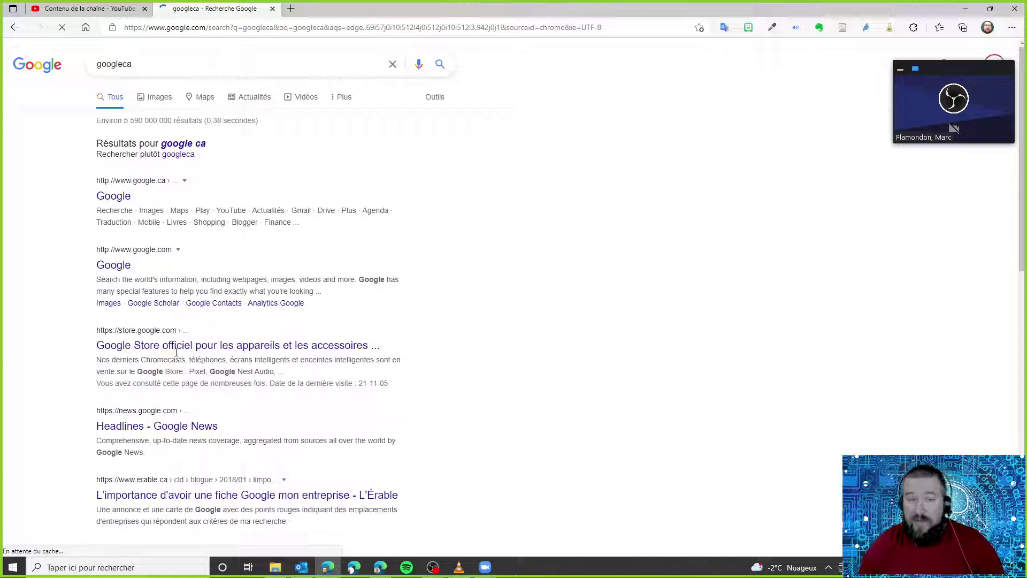
pyautogui.click(113, 196)
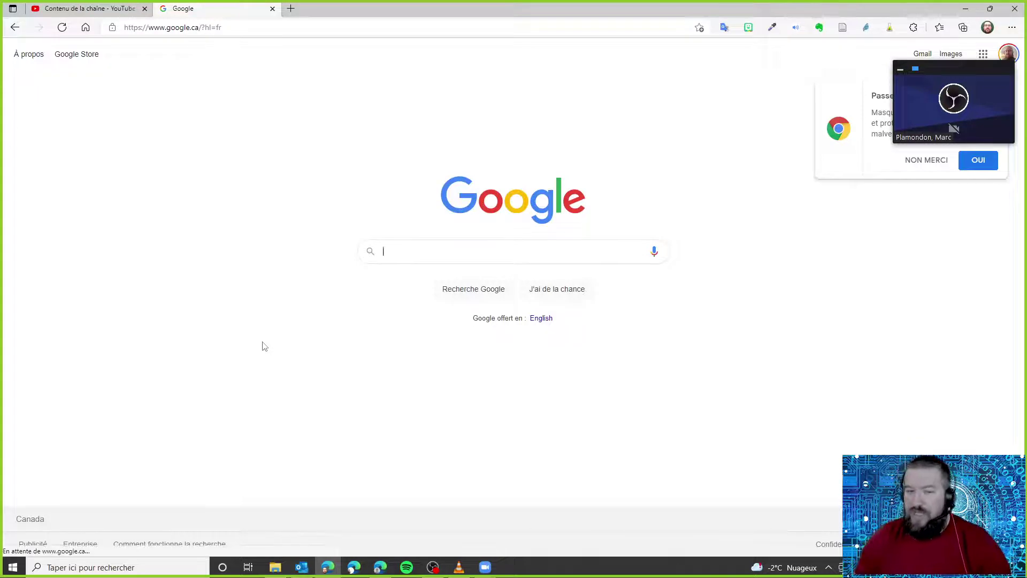
pyautogui.click(966, 11)
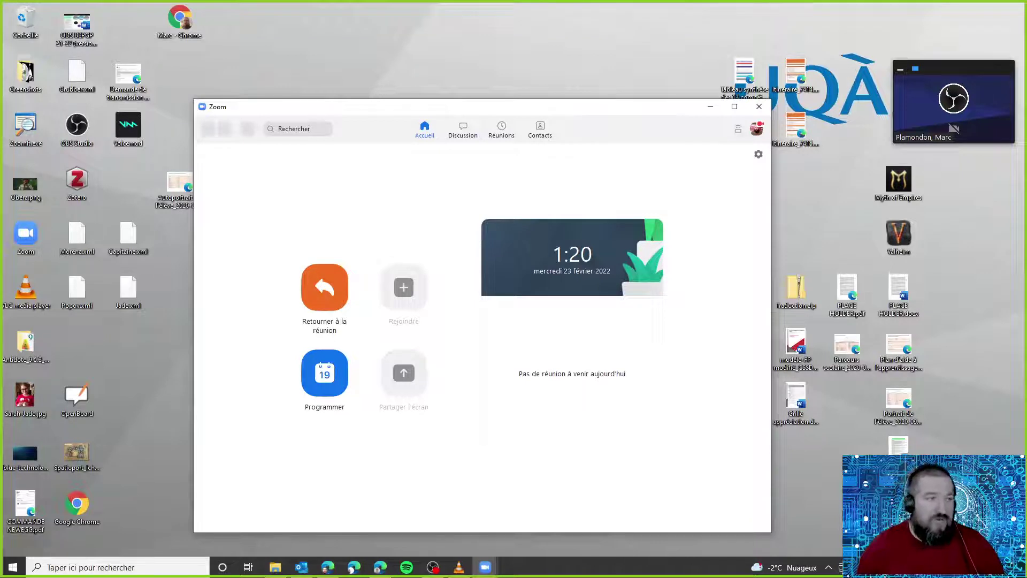
# Move the floating meeting controls above the participant video thumbnail and stop sharing the screen.
pyautogui.moveTo(0, 199); pyautogui.dragTo(560, 71)
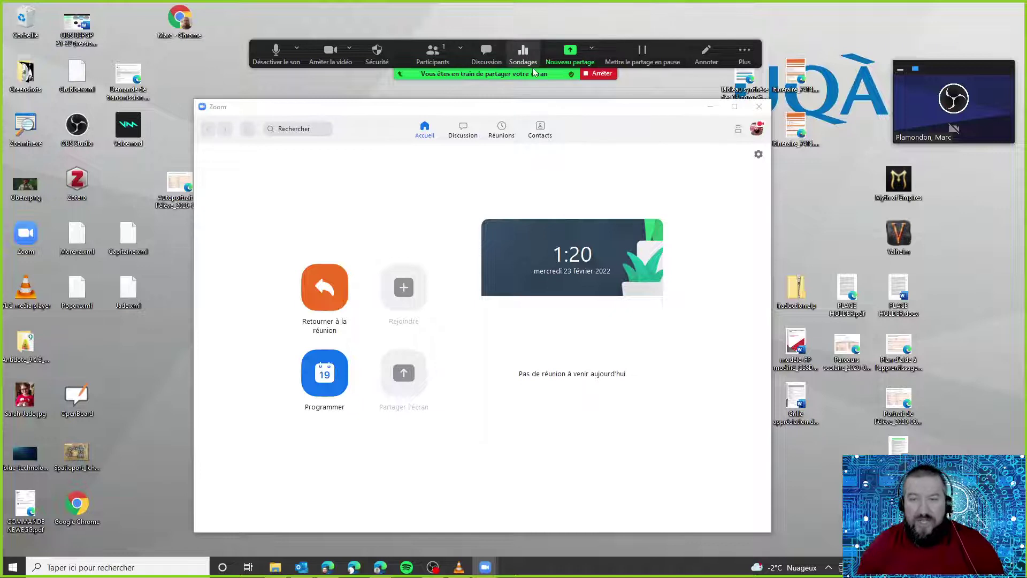
pyautogui.moveTo(533, 71); pyautogui.dragTo(540, 202)
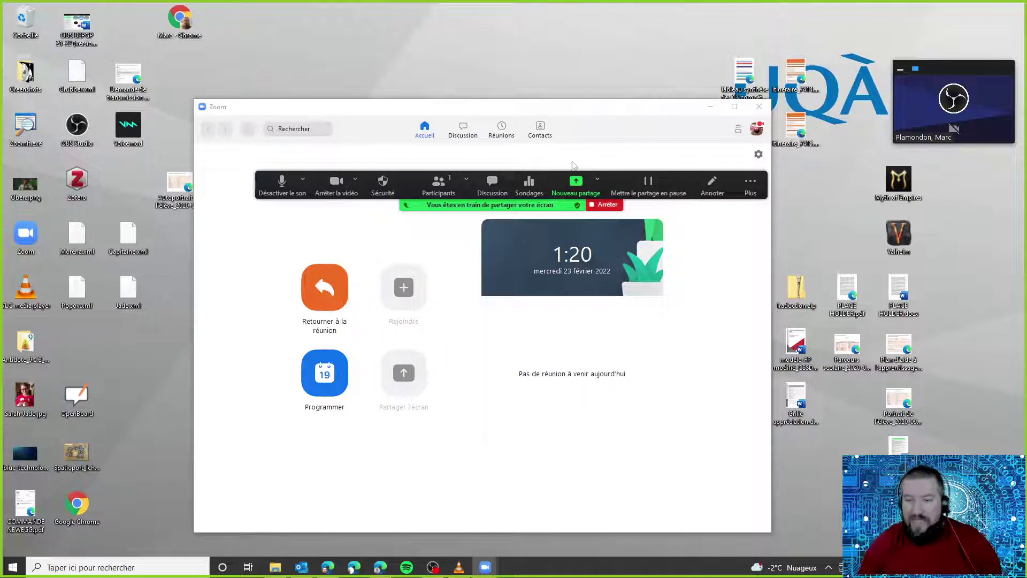
pyautogui.moveTo(553, 201); pyautogui.dragTo(794, 39)
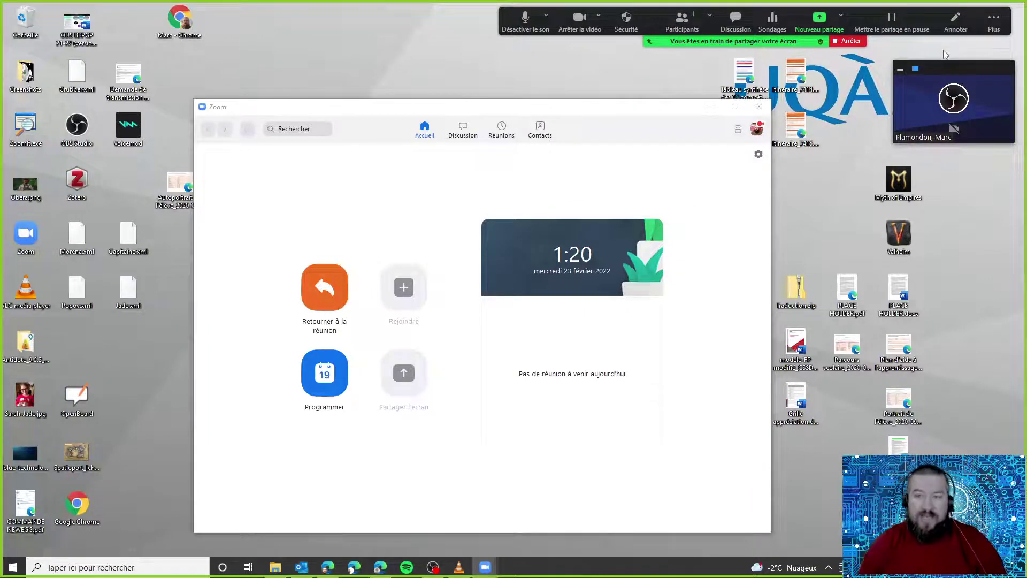
pyautogui.click(838, 48)
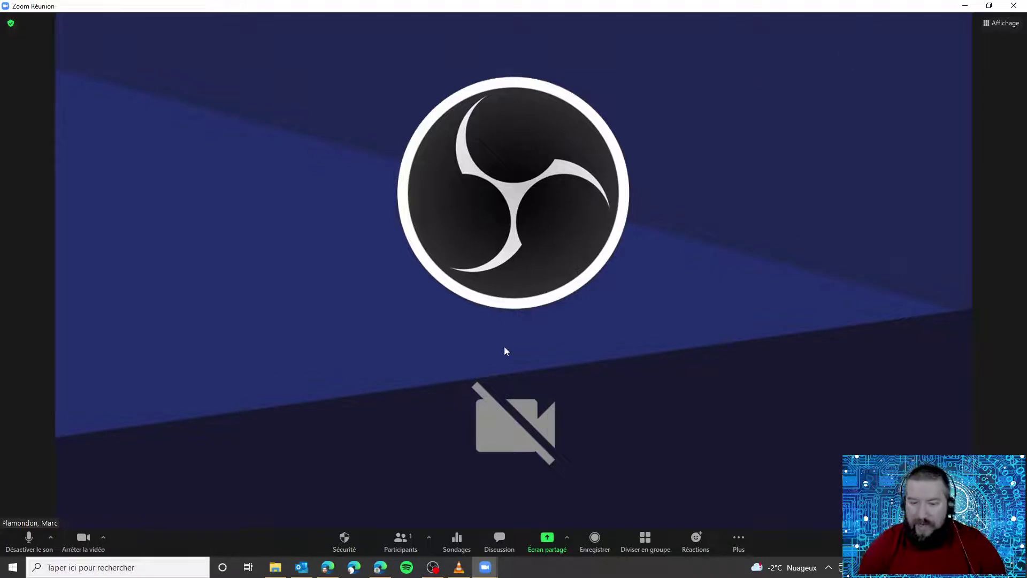
# Examine the open application windows offered for sharing in the meeting, then dismiss the selection without sharing.
pyautogui.click(547, 540)
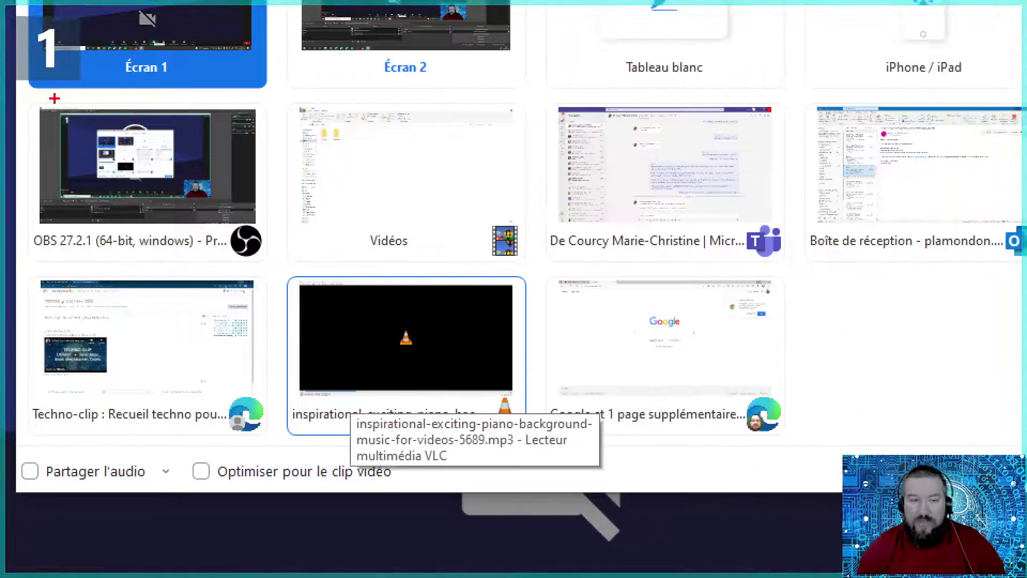
pyautogui.moveTo(18, 98)
pyautogui.mouseDown()
pyautogui.moveTo(171, 349)
pyautogui.moveTo(836, 482)
pyautogui.moveTo(1021, 427)
pyautogui.mouseUp()
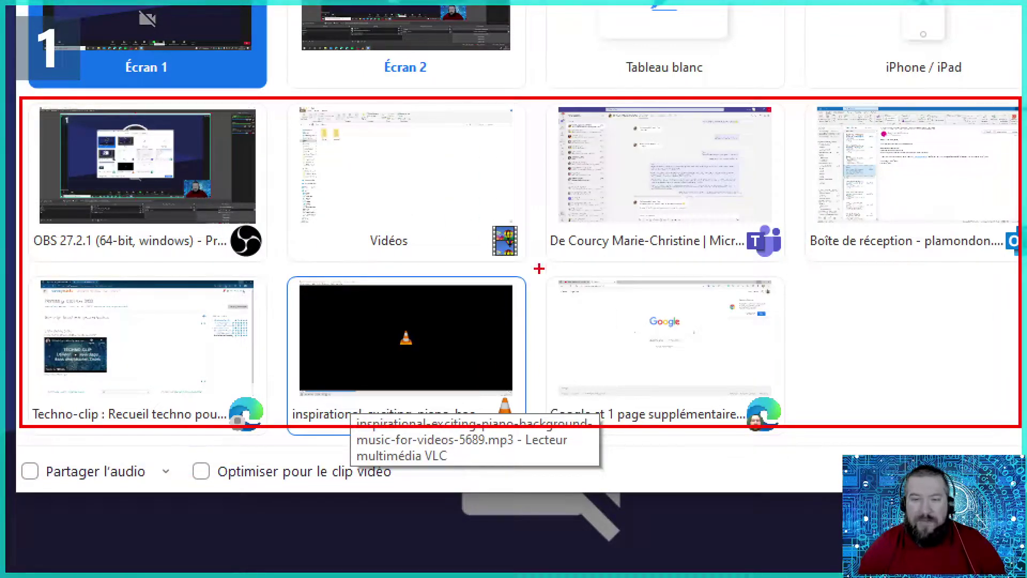
pyautogui.press('Escape')
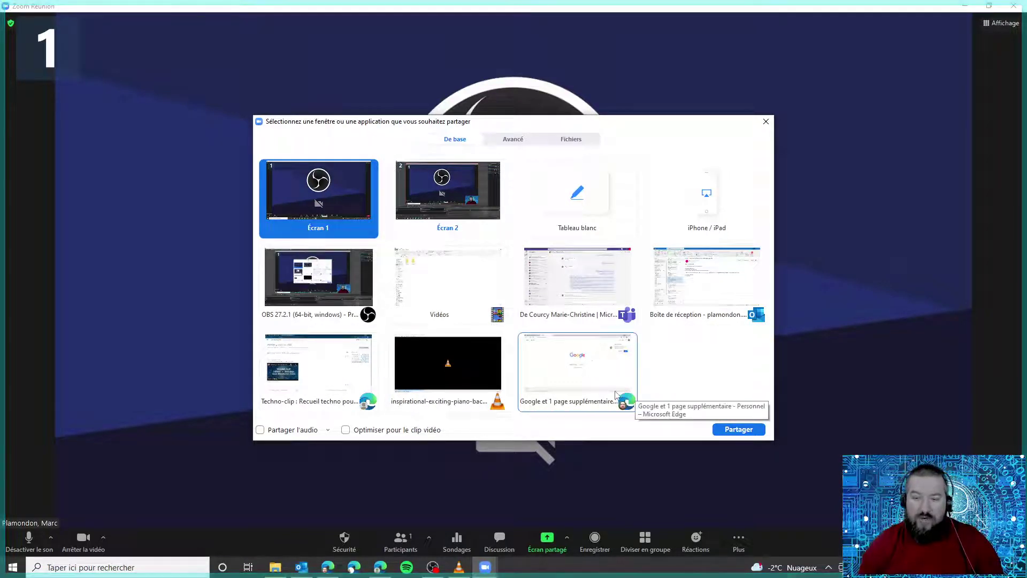
pyautogui.press('ctrl')
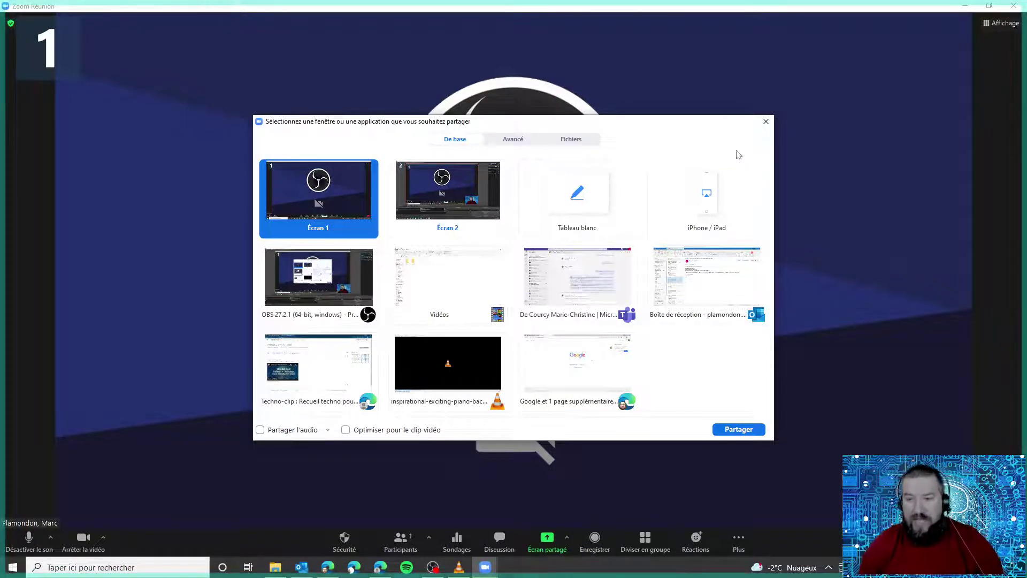
pyautogui.click(766, 121)
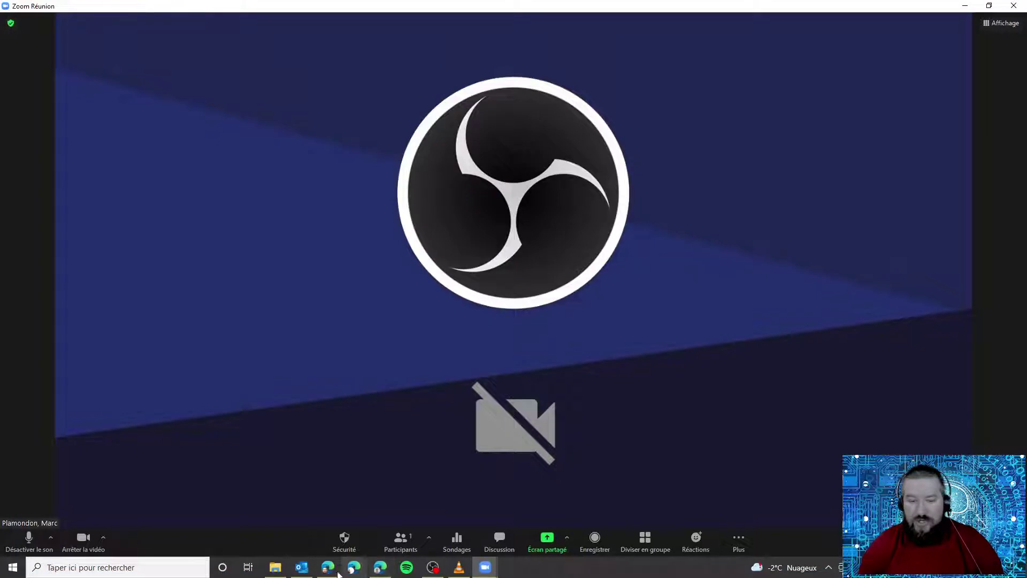
# Switch to Edge, minimize the window showing Google, and return to the Zoom meeting.
pyautogui.click(336, 570)
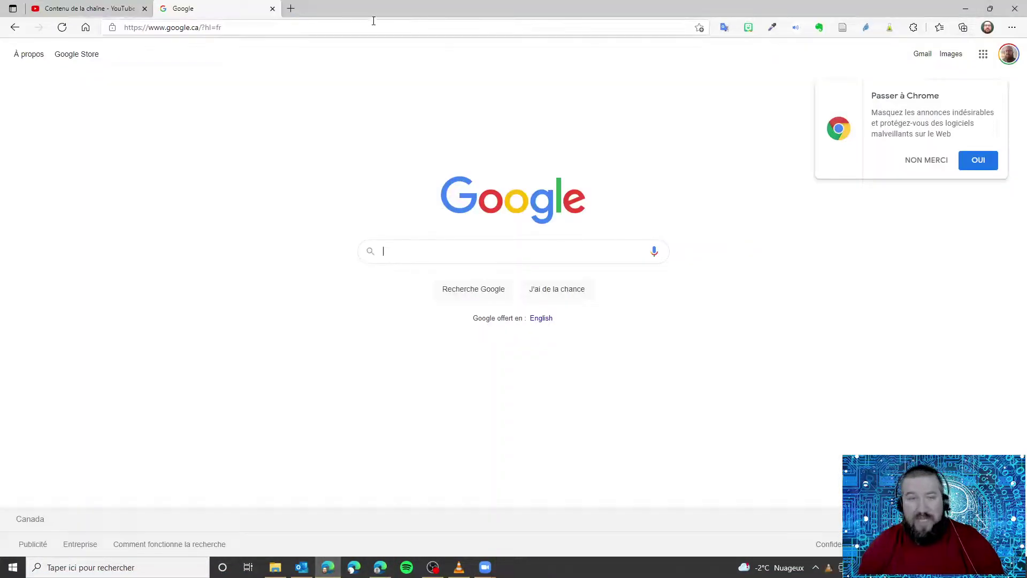
pyautogui.click(485, 567)
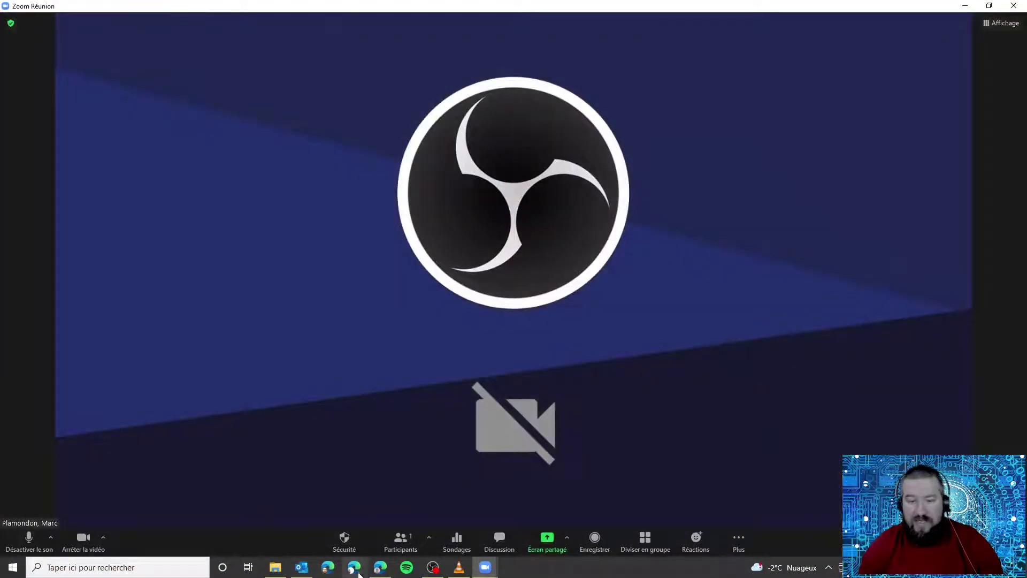
# Launch PowerPoint and create a presentation from the "Bienvenue dans PowerPoint" template.
pyautogui.press('super')
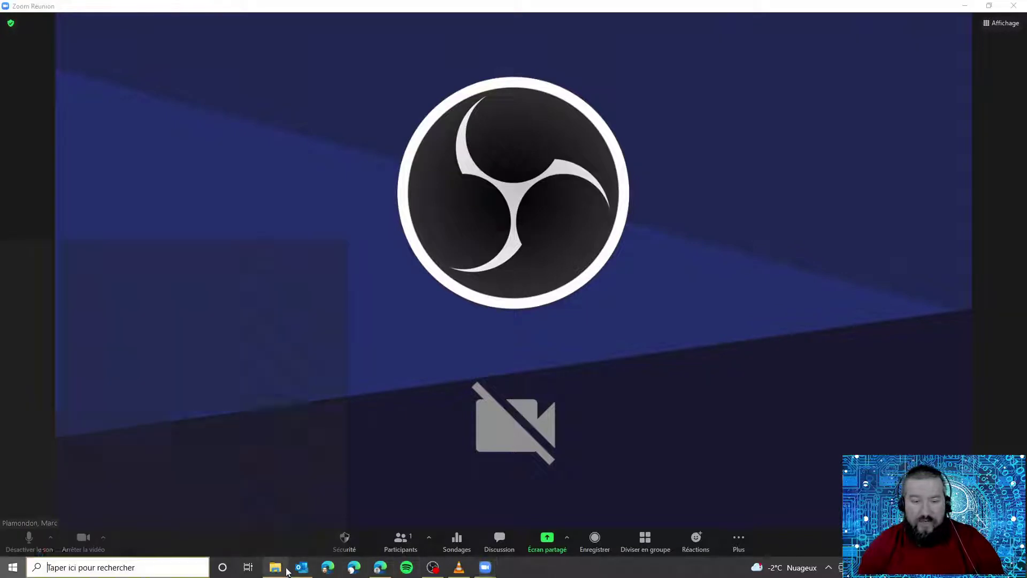
pyautogui.click(241, 364)
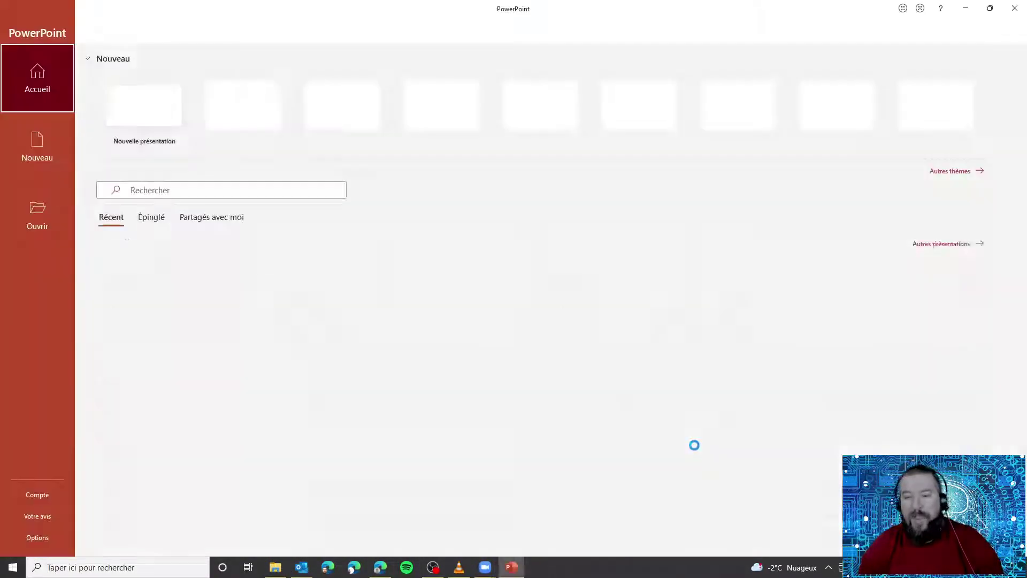
pyautogui.click(225, 122)
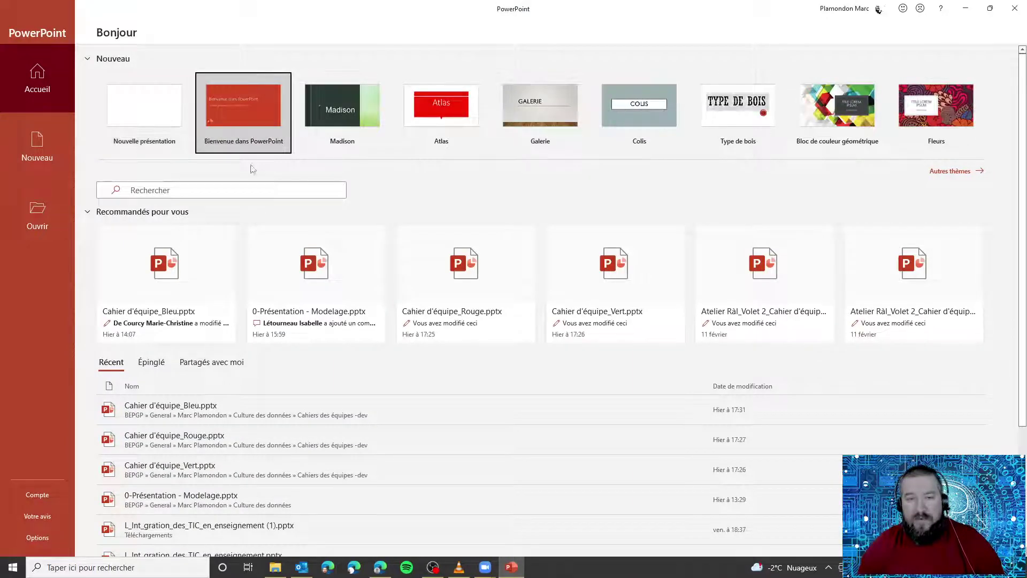
pyautogui.click(581, 354)
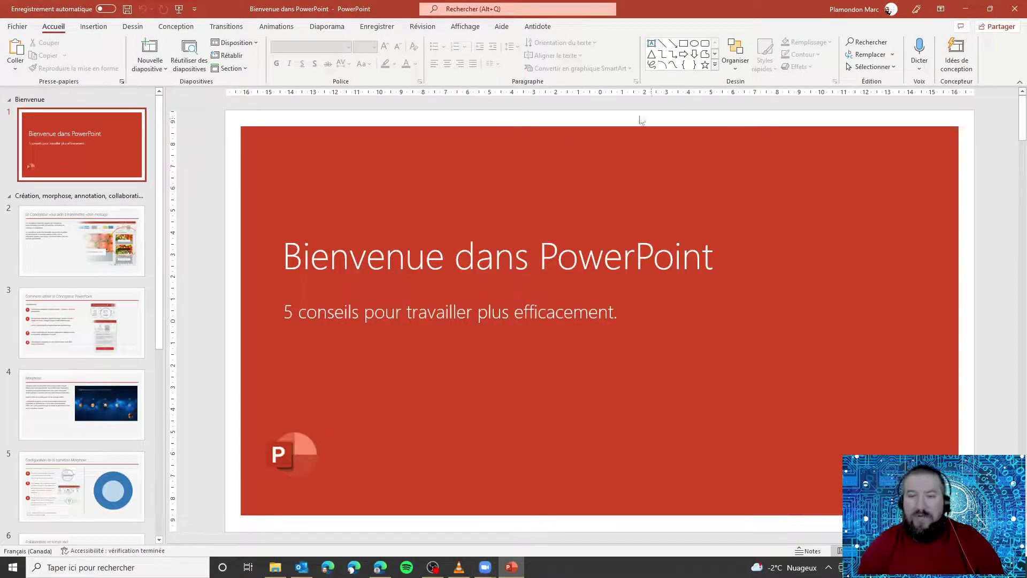
# Switch back to the Zoom meeting and share only the "Bienvenue dans PowerPoint" window.
pyautogui.moveTo(496, 570)
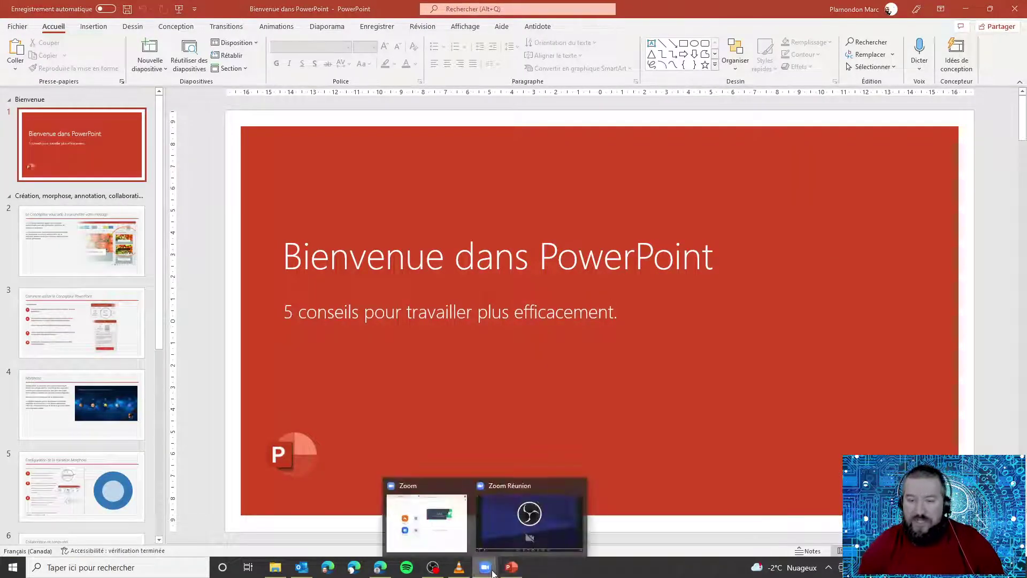
pyautogui.click(522, 533)
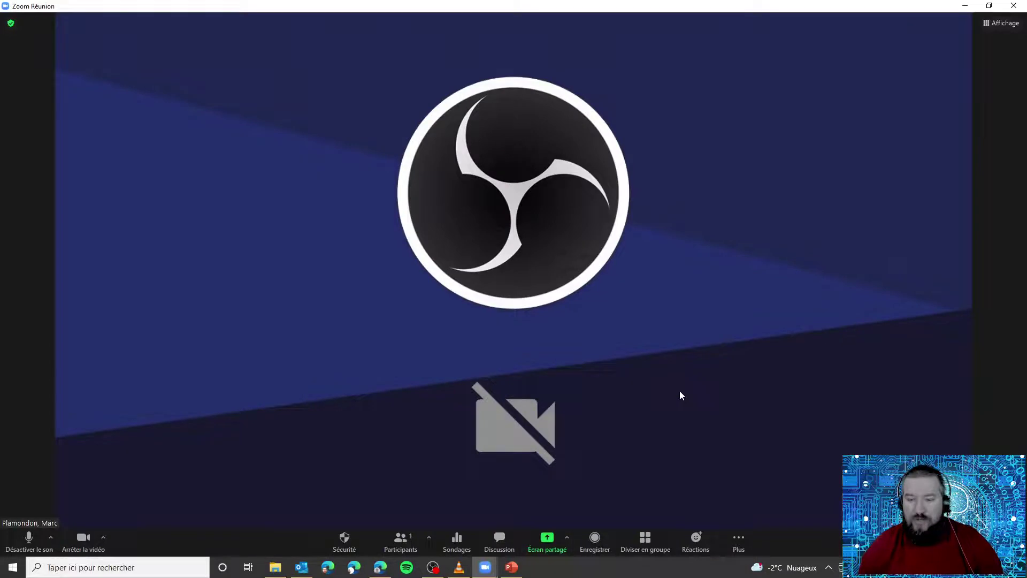
pyautogui.click(547, 538)
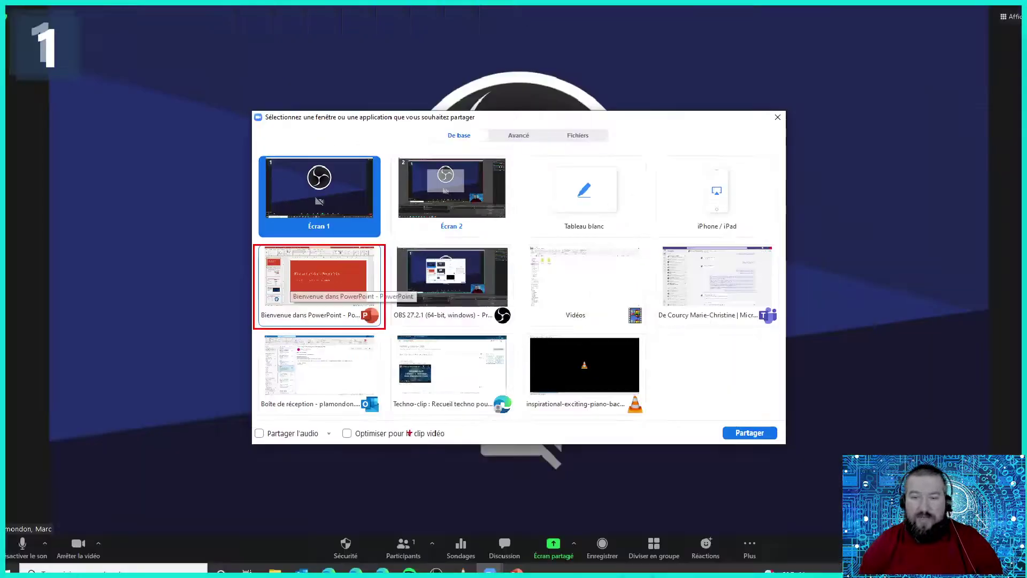
pyautogui.click(332, 285)
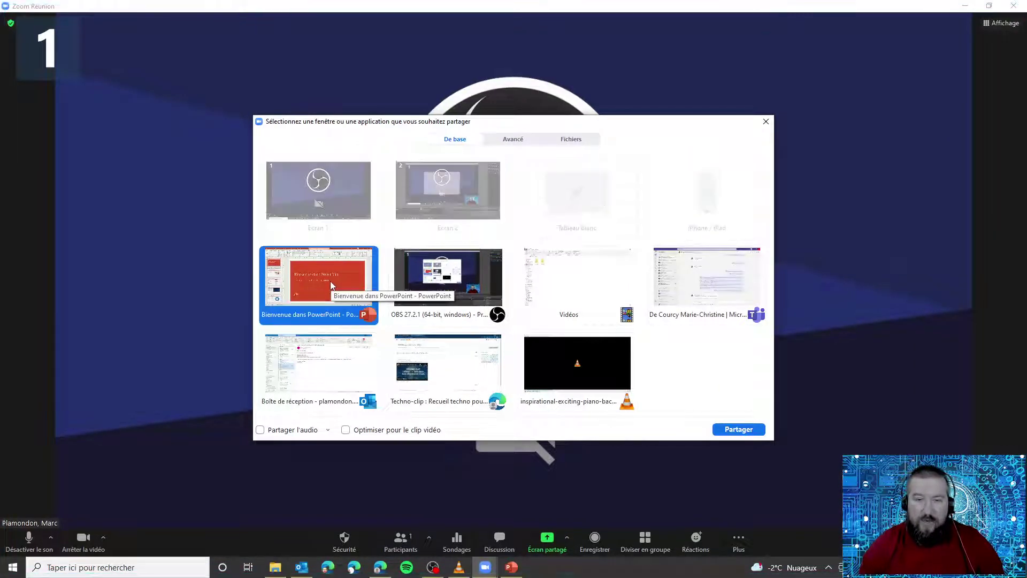
pyautogui.click(735, 430)
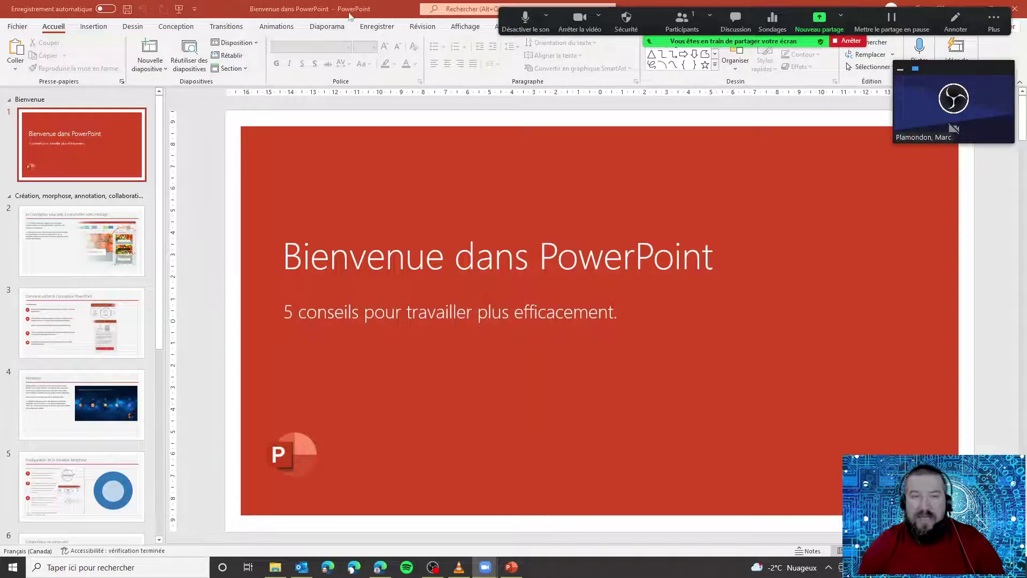
# Take the shared PowerPoint window out of full size and maximize it again, ending with the share stopped.
pyautogui.moveTo(377, 16); pyautogui.dragTo(518, 91)
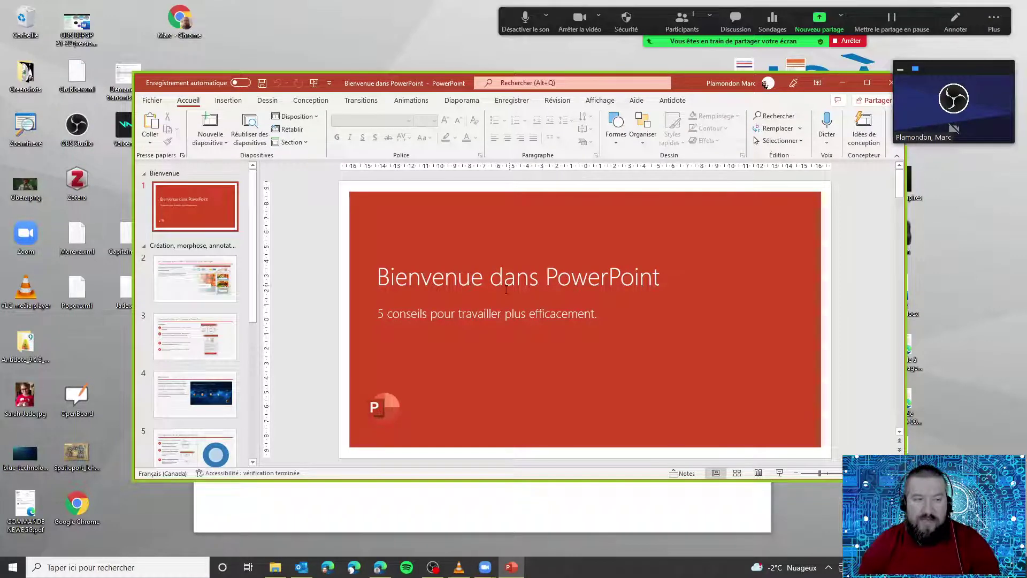
pyautogui.click(661, 481)
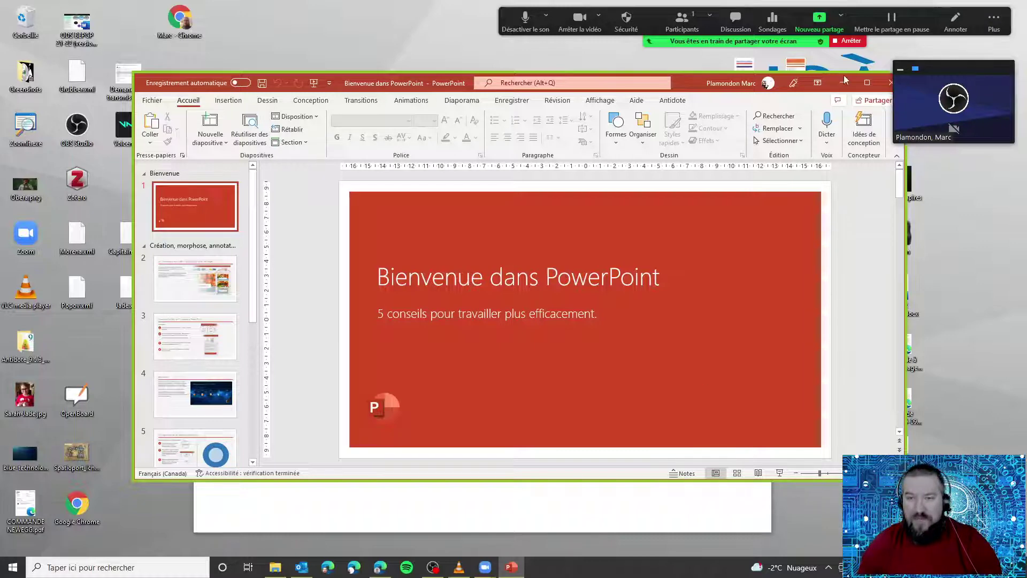
pyautogui.click(866, 83)
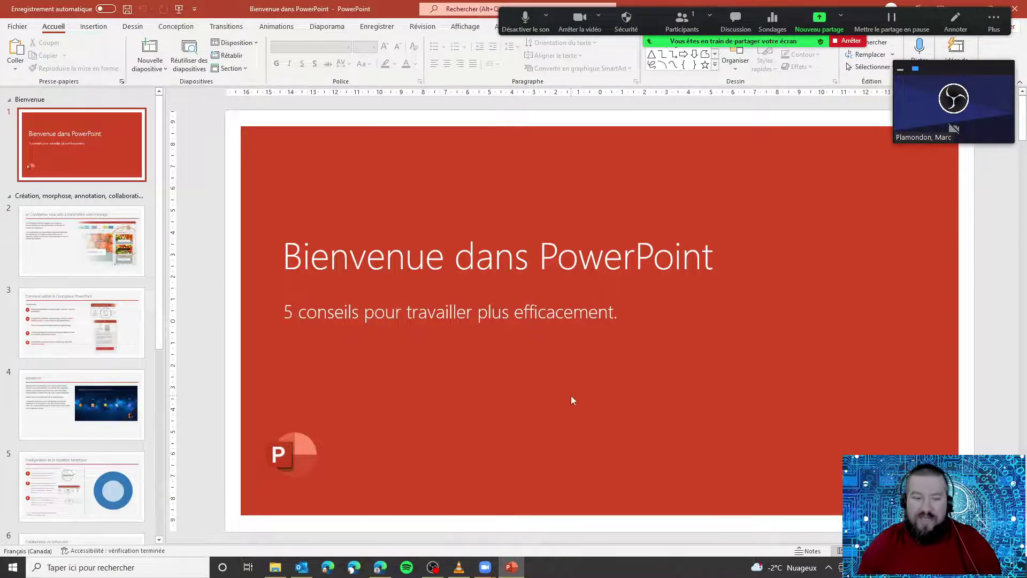
pyautogui.click(845, 43)
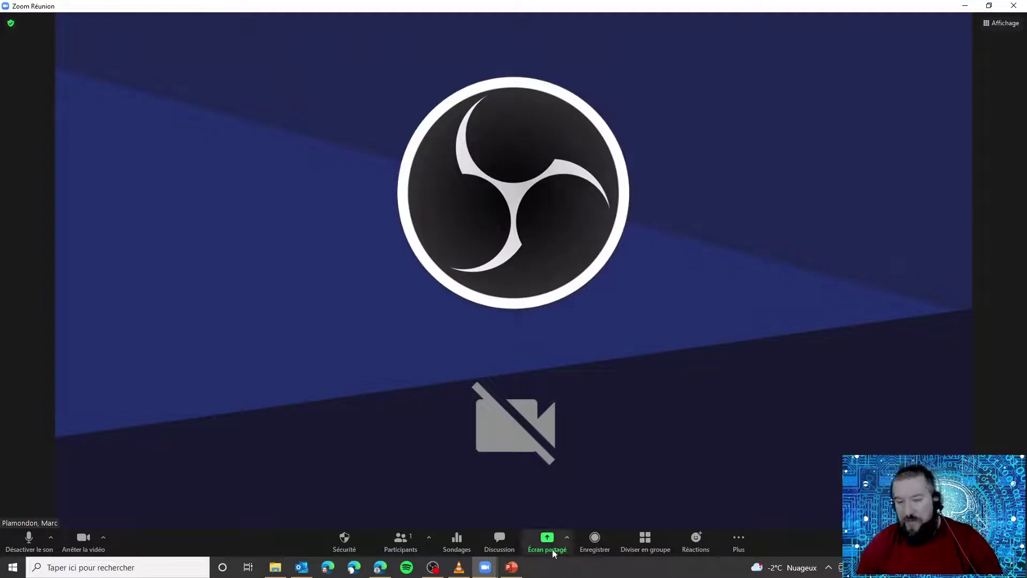
# Share the "Techno-clip" Edge window with Partager l'audio set to Stéréo (Haute-fidélité) and Optimiser pour le clip vidéo enabled.
pyautogui.click(546, 540)
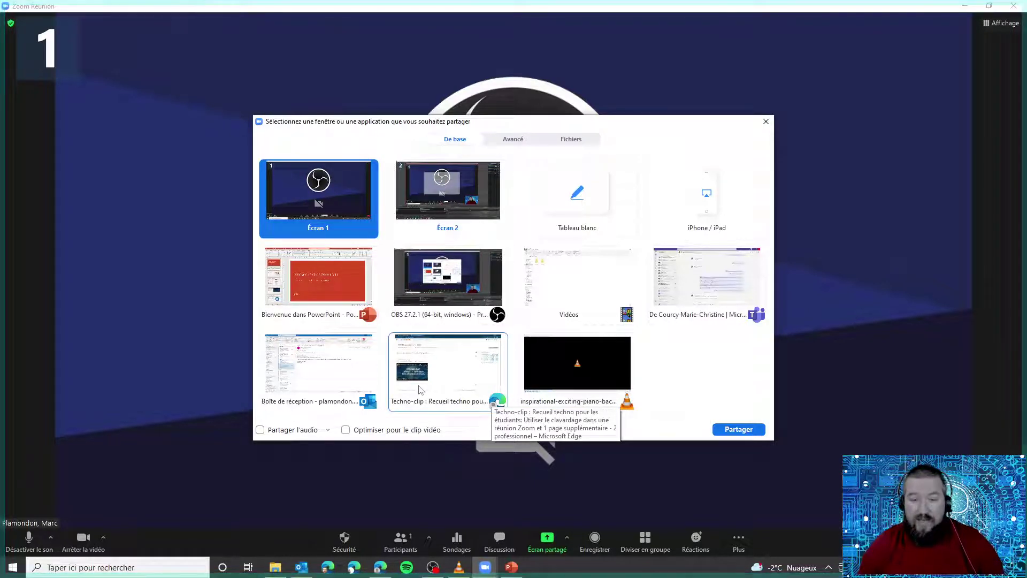
pyautogui.click(421, 389)
pyautogui.press('ctrl')
pyautogui.press('ctrl')
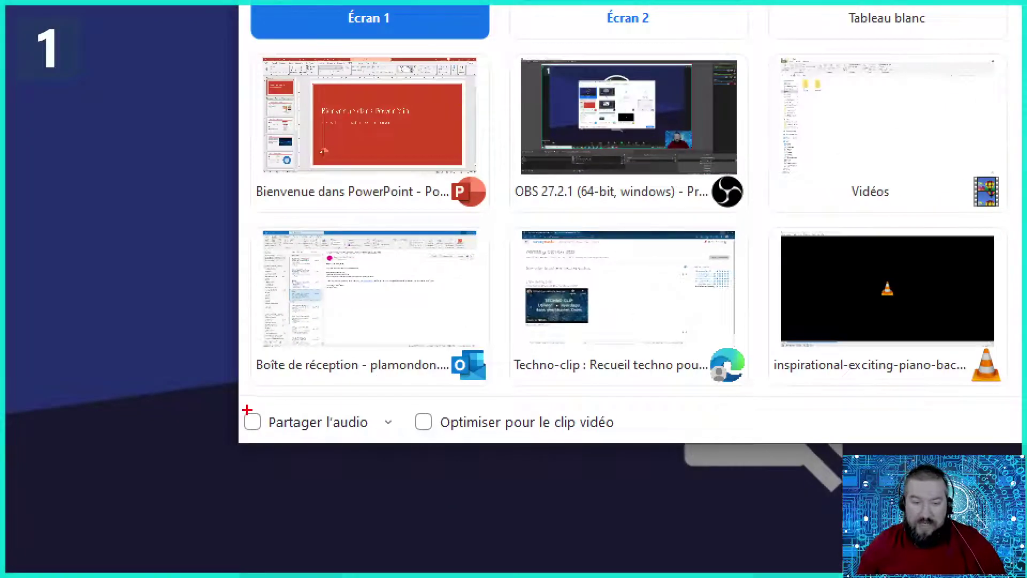
pyautogui.moveTo(241, 409); pyautogui.dragTo(375, 434)
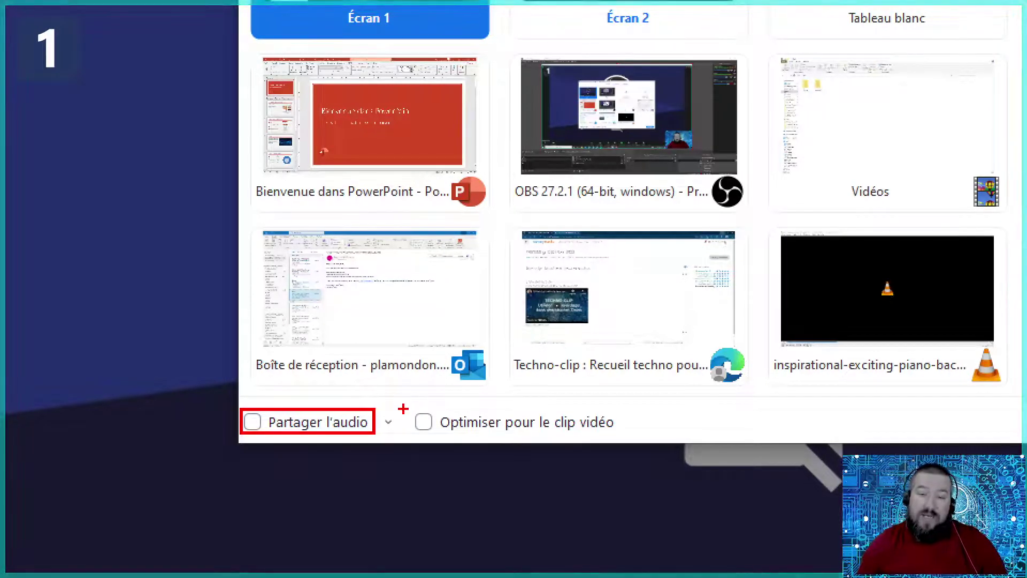
pyautogui.moveTo(408, 408)
pyautogui.mouseDown()
pyautogui.moveTo(495, 431)
pyautogui.moveTo(630, 442)
pyautogui.mouseUp()
pyautogui.press('Escape')
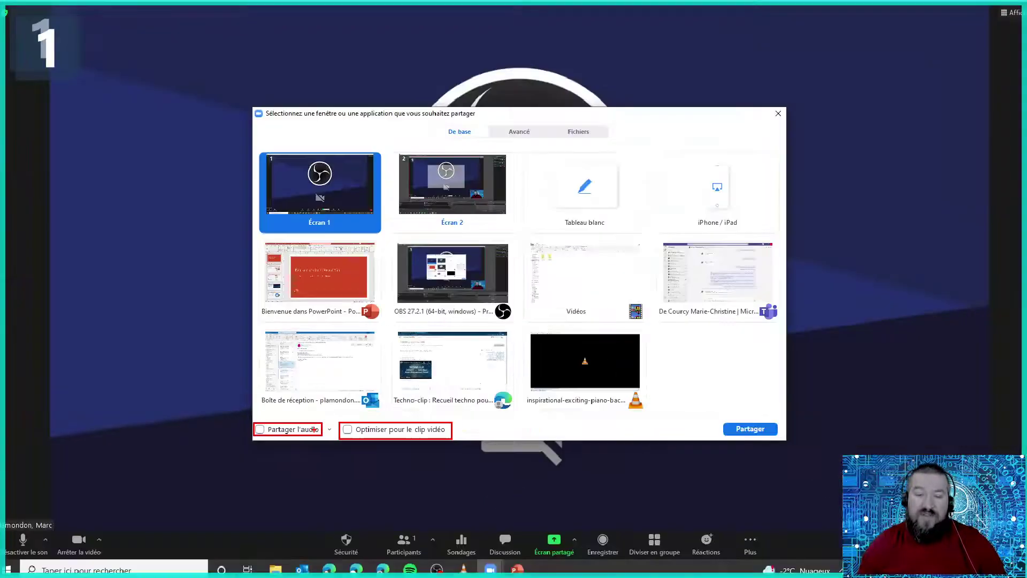
pyautogui.click(345, 430)
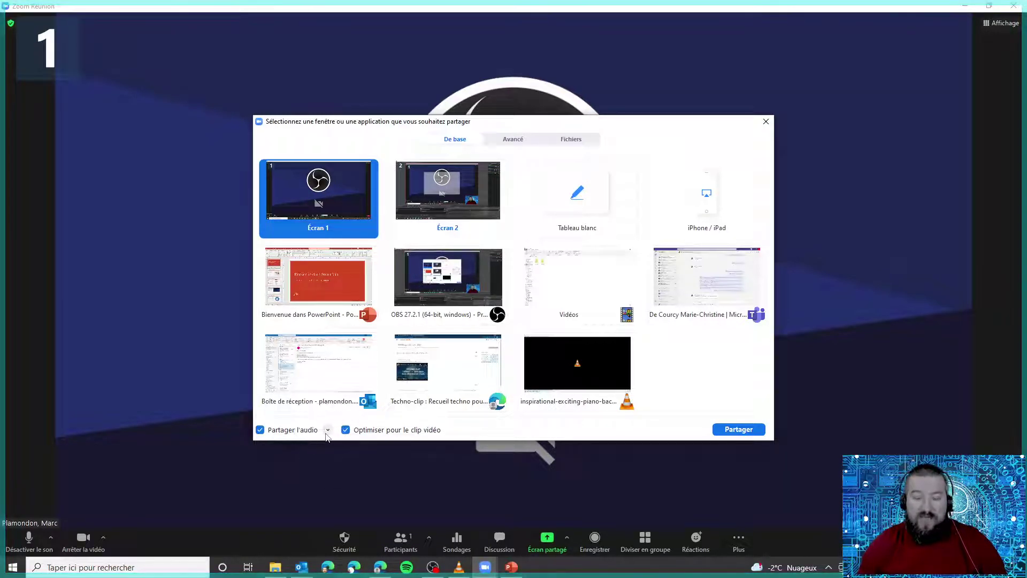
pyautogui.click(327, 431)
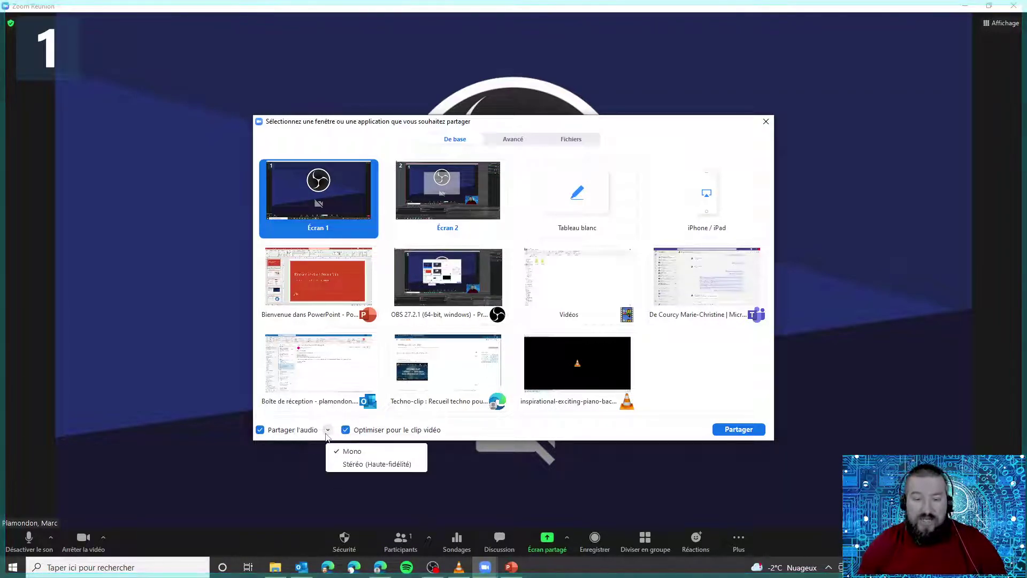
pyautogui.click(407, 464)
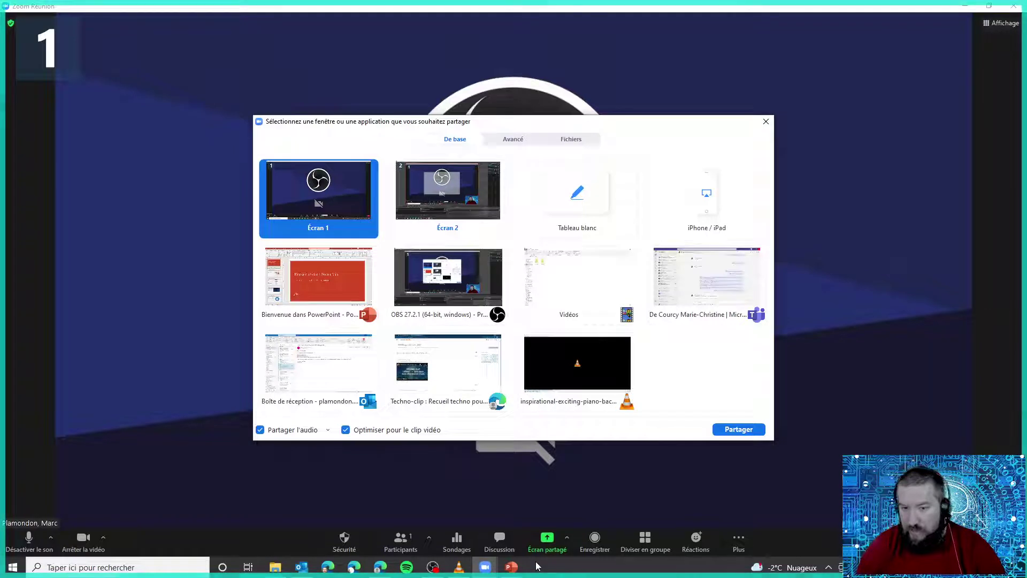
pyautogui.click(447, 370)
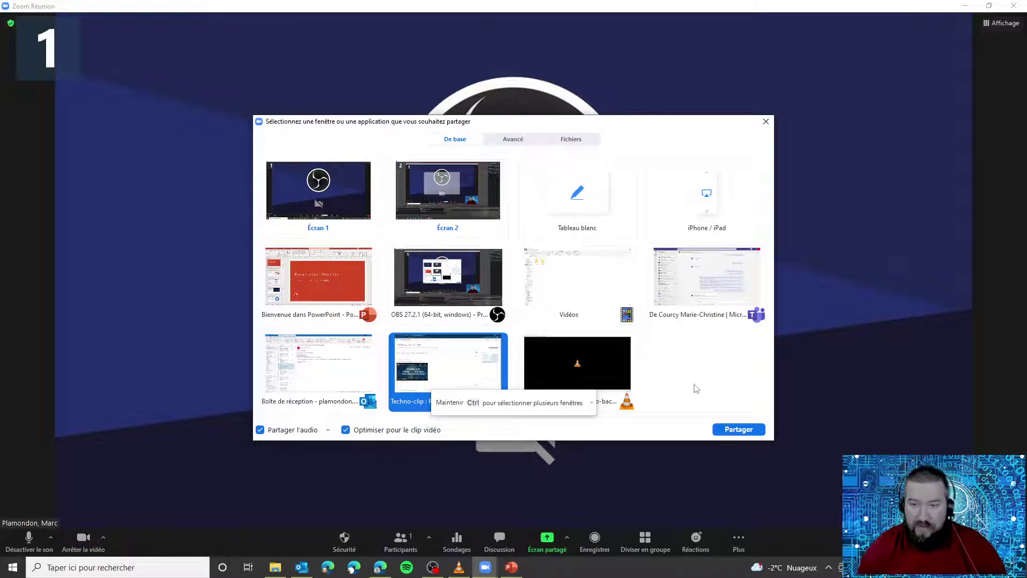
pyautogui.click(738, 430)
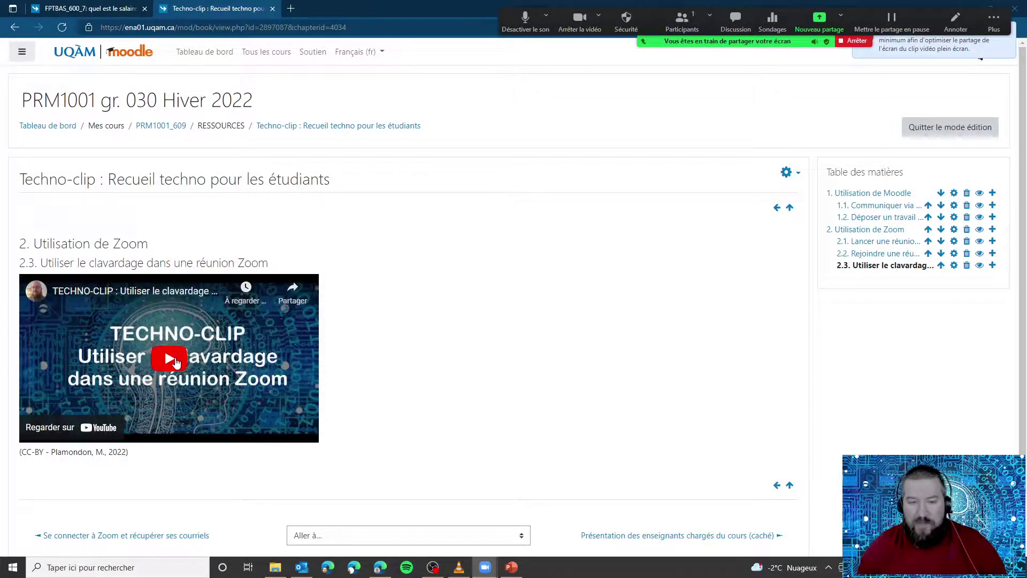
# Briefly start and pause the embedded Zoom chat video, dismiss its suggested videos, and stop sharing.
pyautogui.click(172, 359)
pyautogui.click(38, 432)
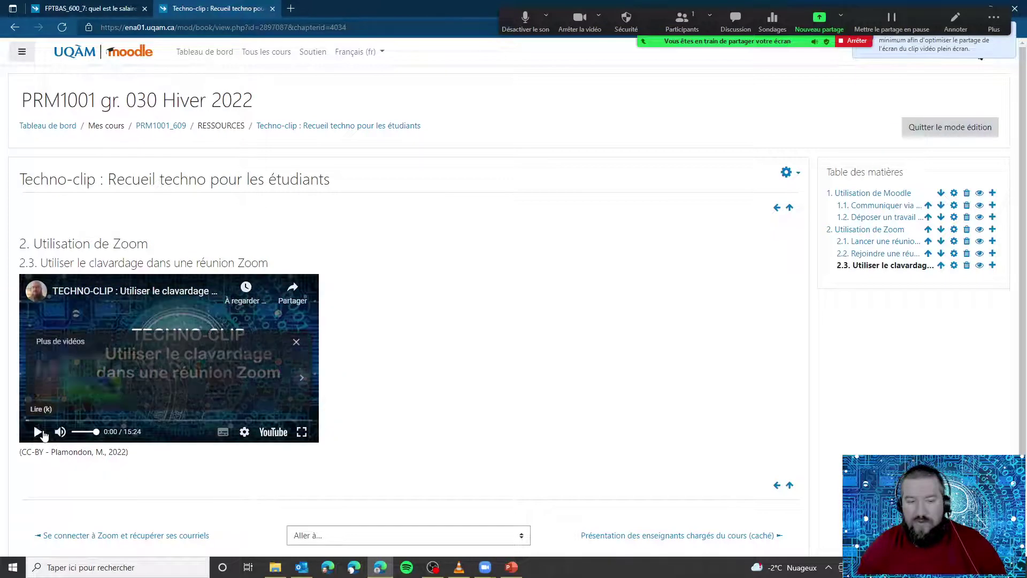
pyautogui.click(296, 341)
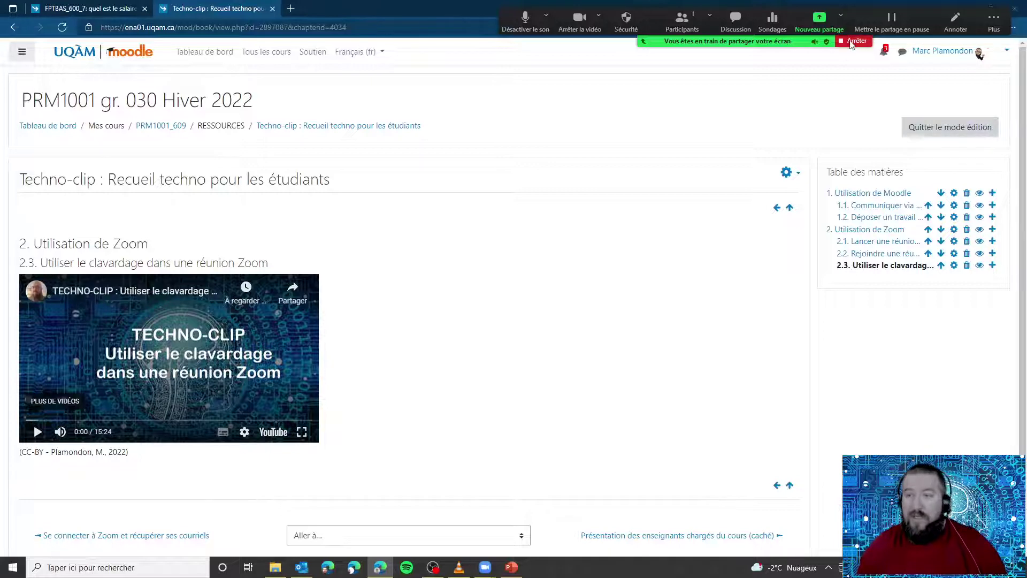
pyautogui.click(855, 41)
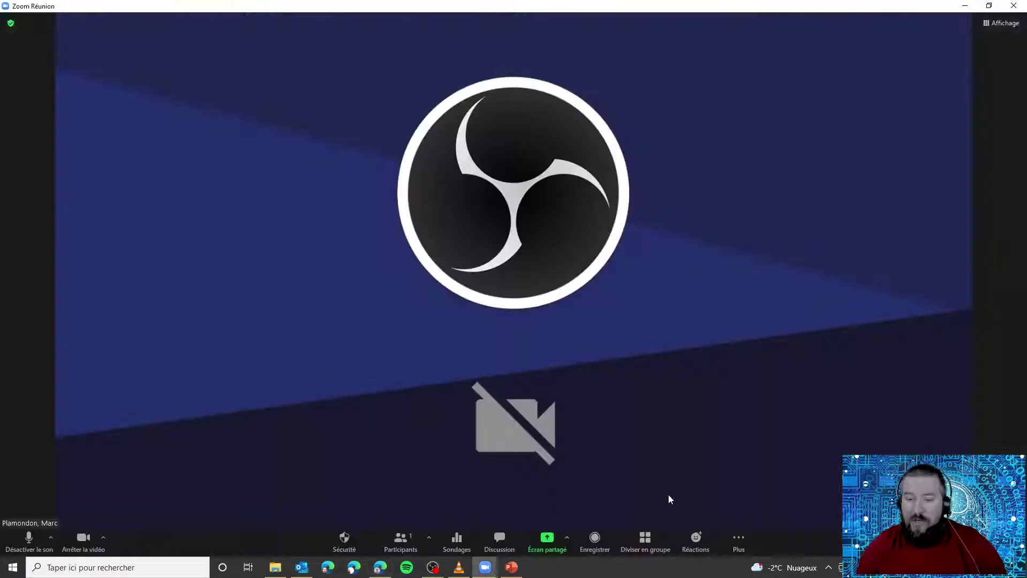
# Share a Tableau blanc in the meeting and maximize the whiteboard window.
pyautogui.click(548, 537)
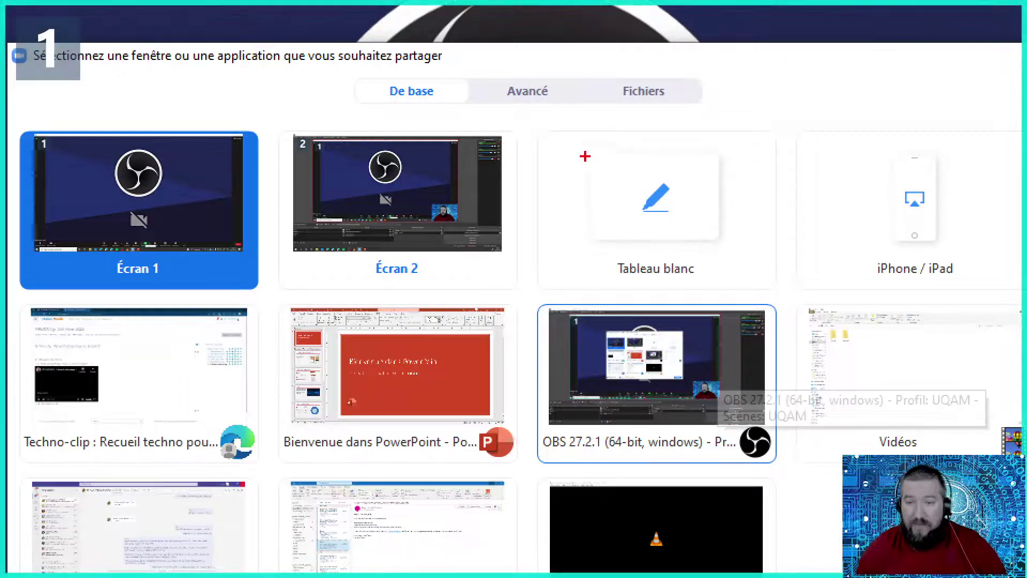
pyautogui.moveTo(542, 136)
pyautogui.mouseDown()
pyautogui.moveTo(769, 267)
pyautogui.moveTo(781, 292)
pyautogui.mouseUp()
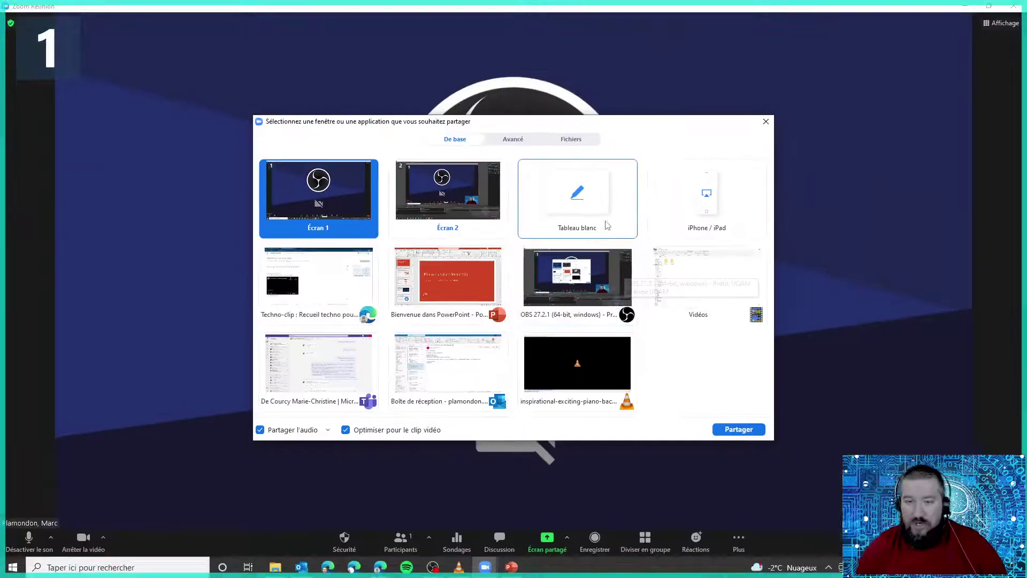
pyautogui.click(675, 220)
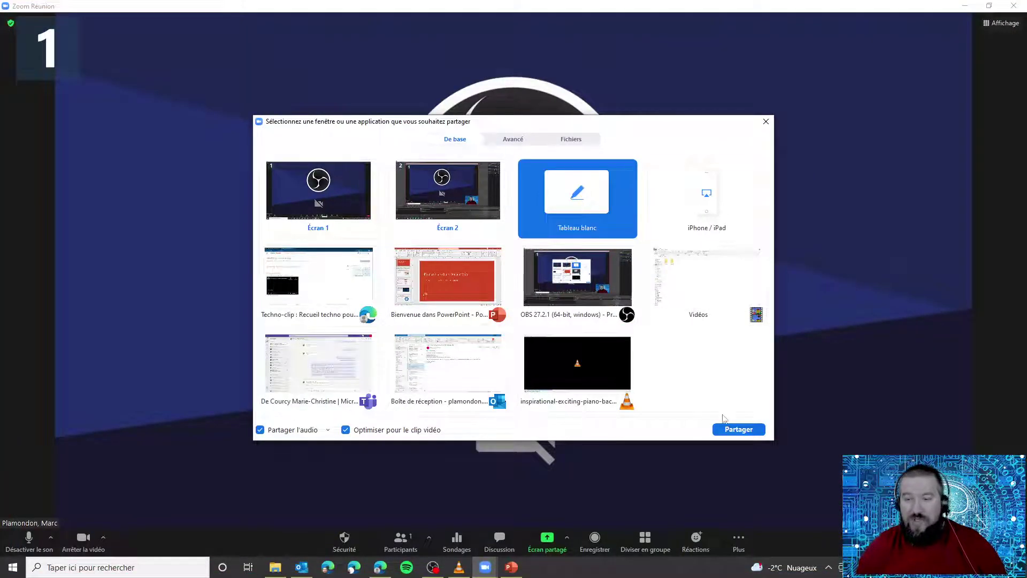
pyautogui.click(737, 432)
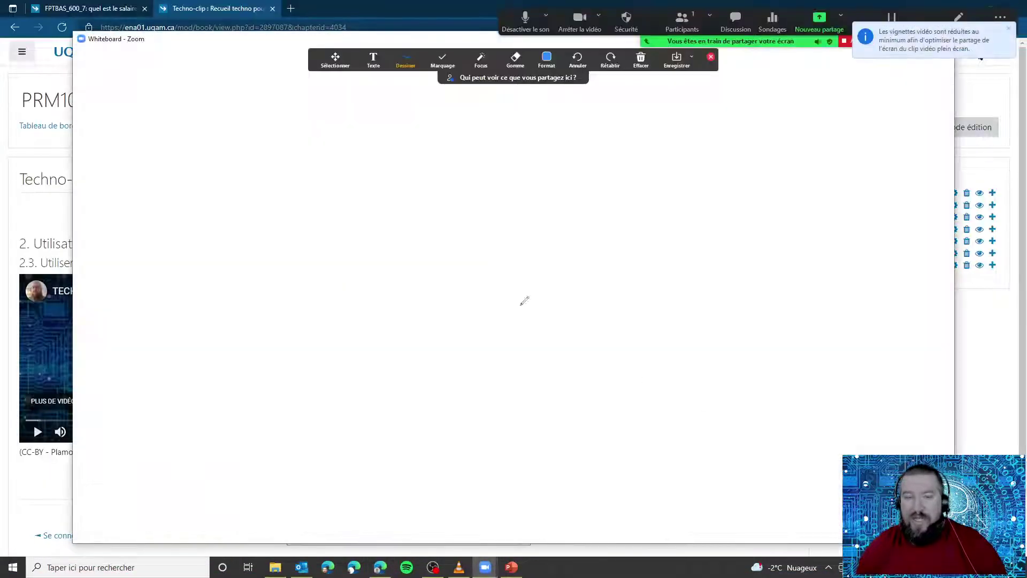
pyautogui.moveTo(240, 48); pyautogui.dragTo(408, 156)
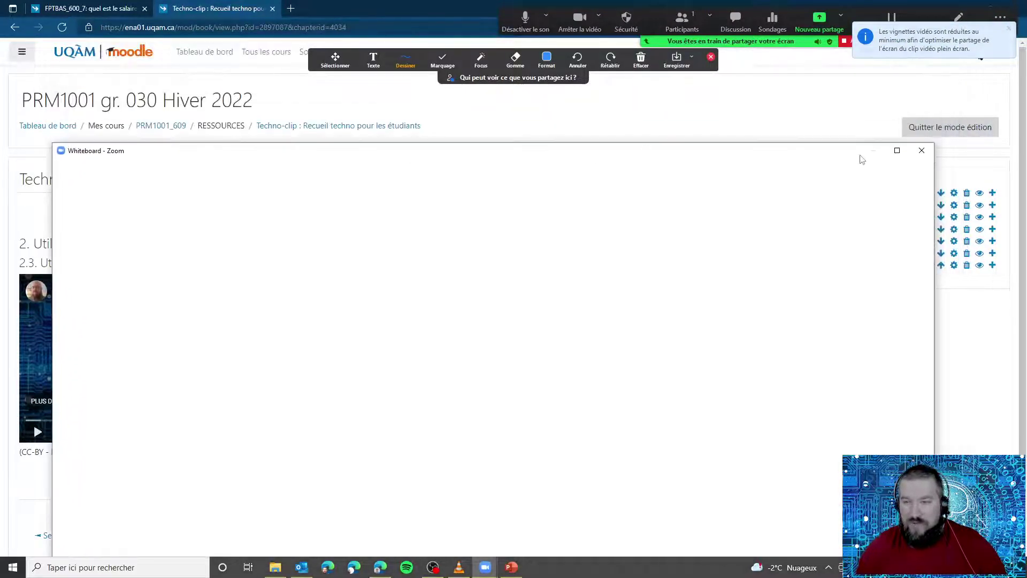
pyautogui.click(897, 151)
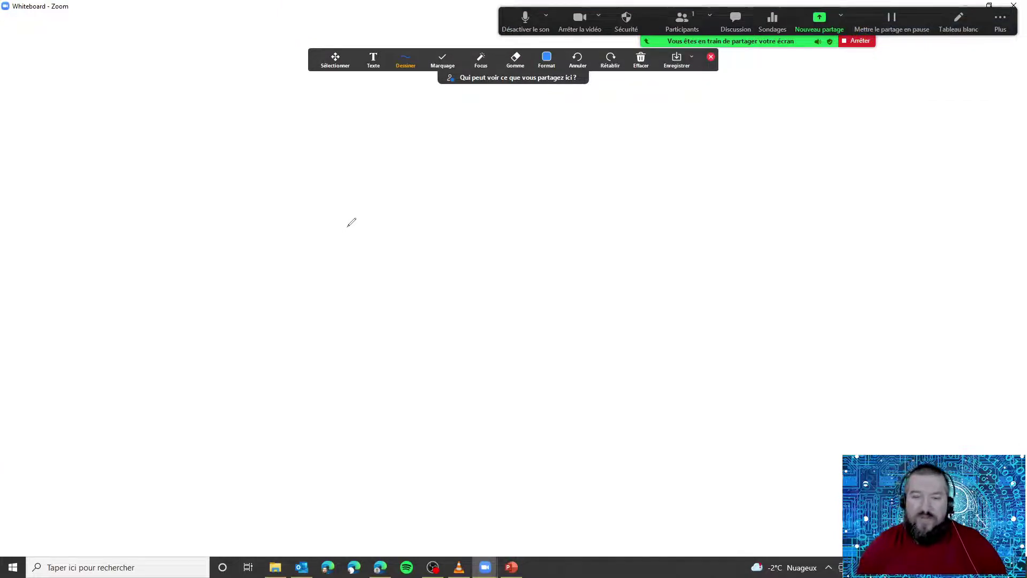
# Draw three large S-shaped curves across the whiteboard and handwrite an underlined "alb" below them.
pyautogui.moveTo(412, 227); pyautogui.dragTo(217, 292)
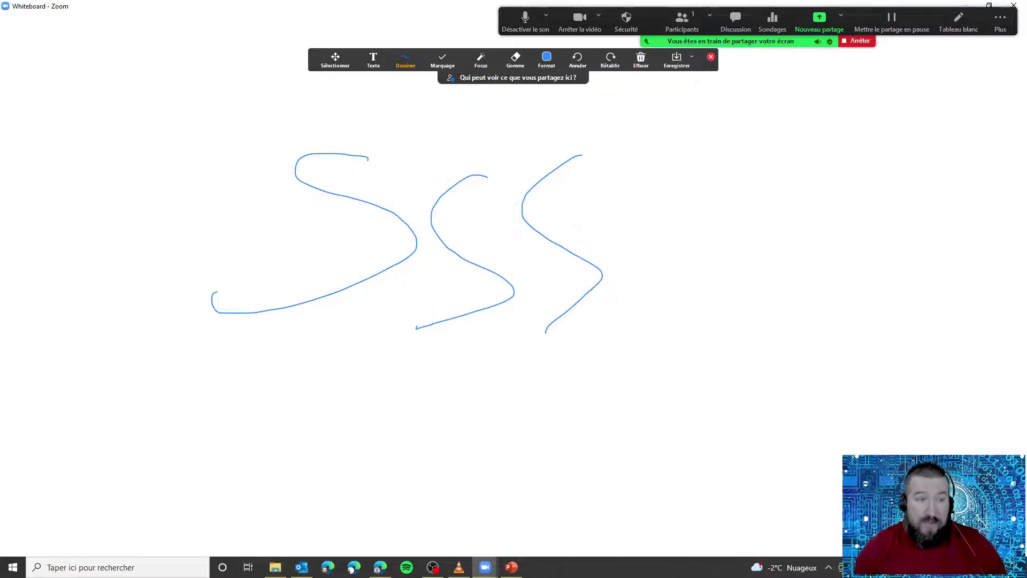
pyautogui.hotkey('alt', 'Tab')
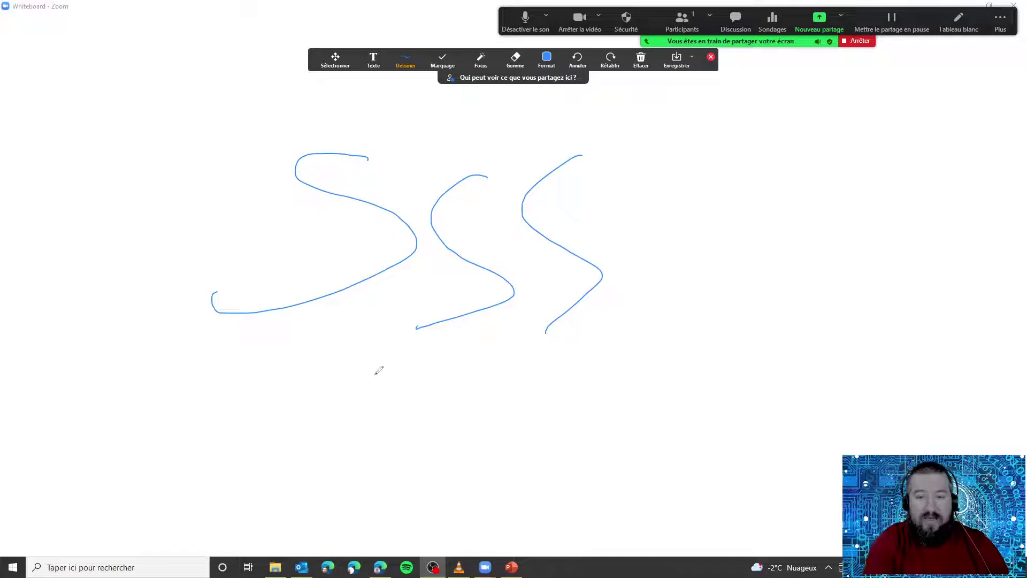
pyautogui.moveTo(389, 373)
pyautogui.mouseDown()
pyautogui.moveTo(391, 385)
pyautogui.moveTo(404, 360)
pyautogui.moveTo(401, 382)
pyautogui.mouseUp()
pyautogui.moveTo(425, 346); pyautogui.dragTo(420, 378)
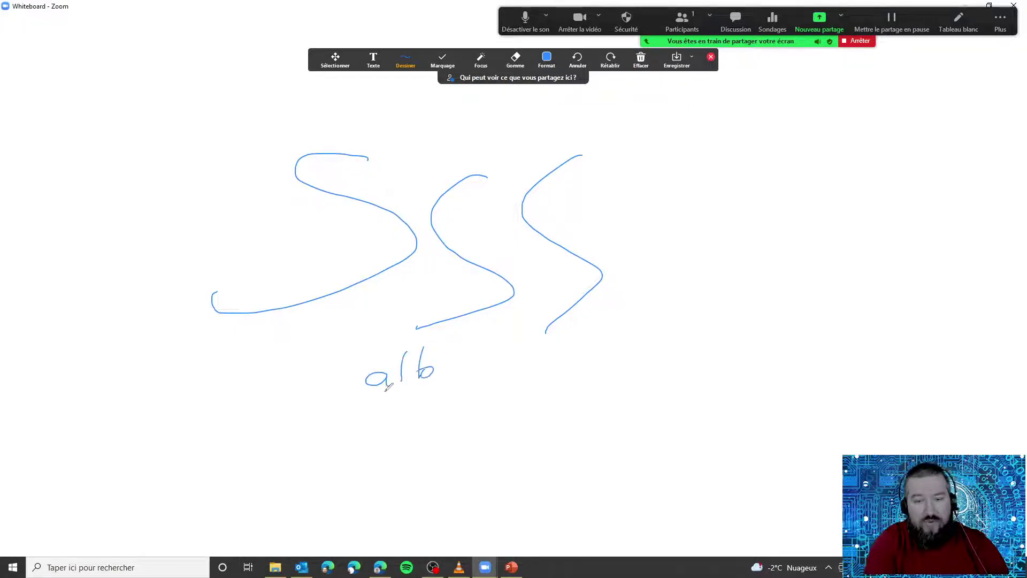
pyautogui.moveTo(357, 402); pyautogui.dragTo(454, 389)
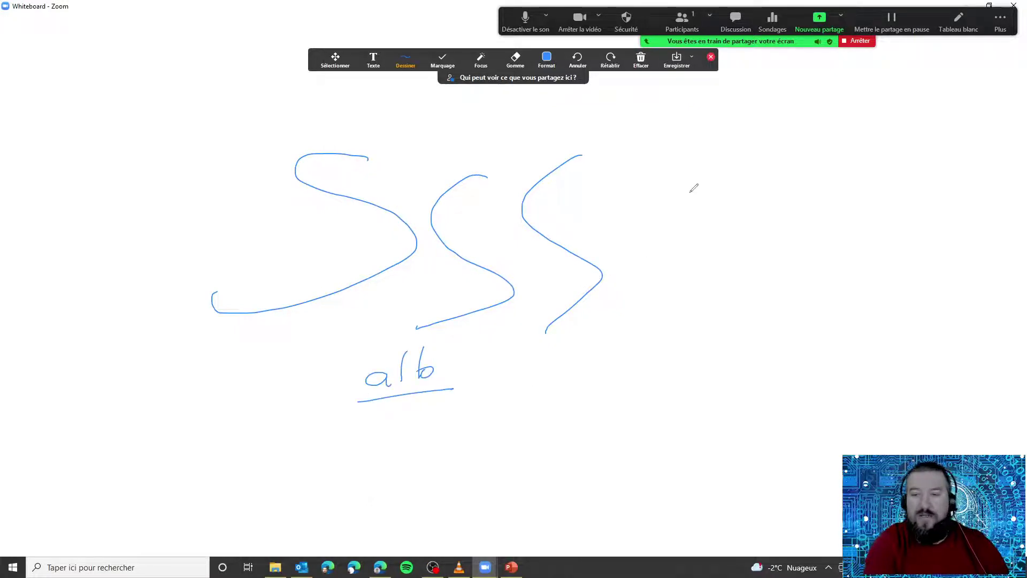
# Sketch a three-dimensional box beside the S-shaped curves and add a "5cm" dimension line above it.
pyautogui.moveTo(688, 185)
pyautogui.mouseDown()
pyautogui.moveTo(651, 213)
pyautogui.moveTo(744, 186)
pyautogui.moveTo(657, 217)
pyautogui.moveTo(646, 268)
pyautogui.moveTo(726, 262)
pyautogui.mouseUp()
pyautogui.moveTo(742, 217); pyautogui.dragTo(738, 255)
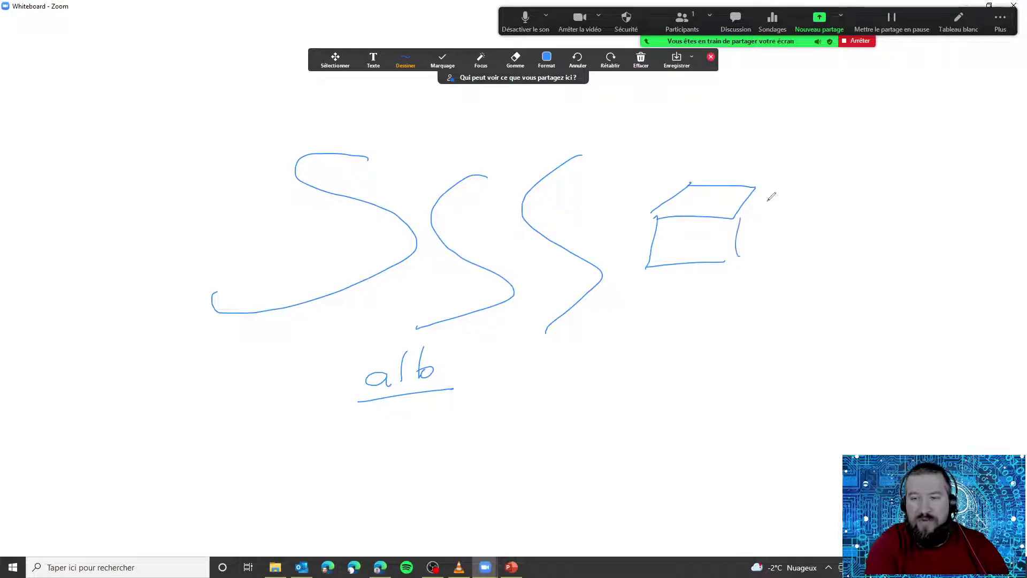
pyautogui.moveTo(755, 188)
pyautogui.mouseDown()
pyautogui.moveTo(762, 219)
pyautogui.moveTo(724, 260)
pyautogui.mouseUp()
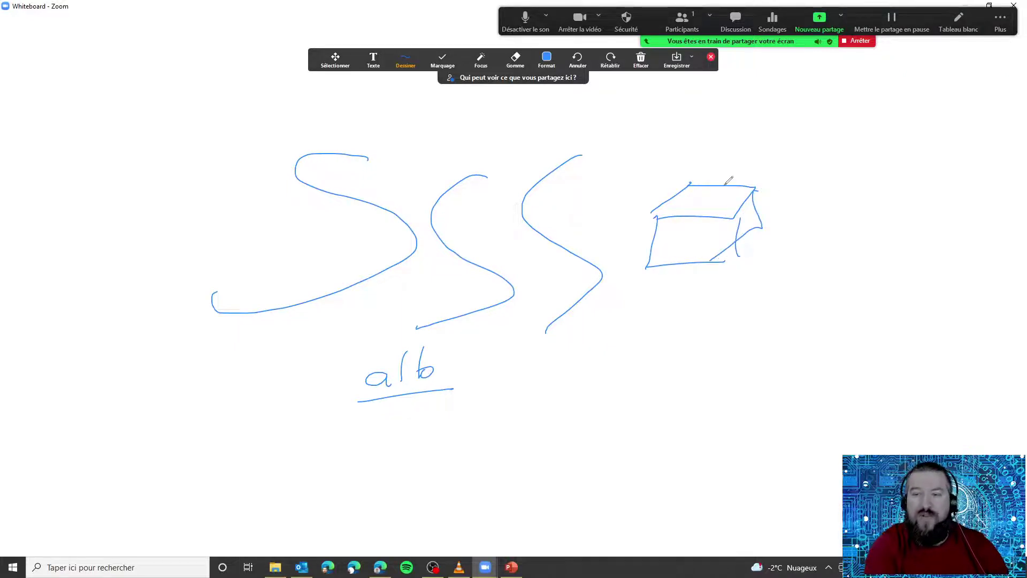
pyautogui.moveTo(700, 170)
pyautogui.mouseDown()
pyautogui.moveTo(759, 173)
pyautogui.moveTo(716, 167)
pyautogui.moveTo(737, 165)
pyautogui.mouseUp()
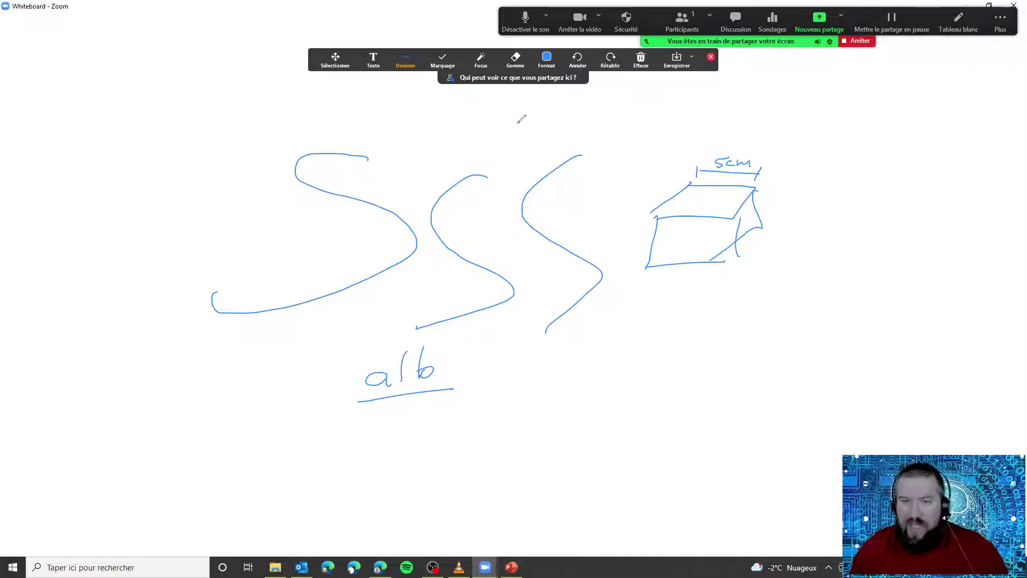
# Erase the S-shaped curve nearest the box with the Gomme tool.
pyautogui.click(516, 63)
pyautogui.click(582, 156)
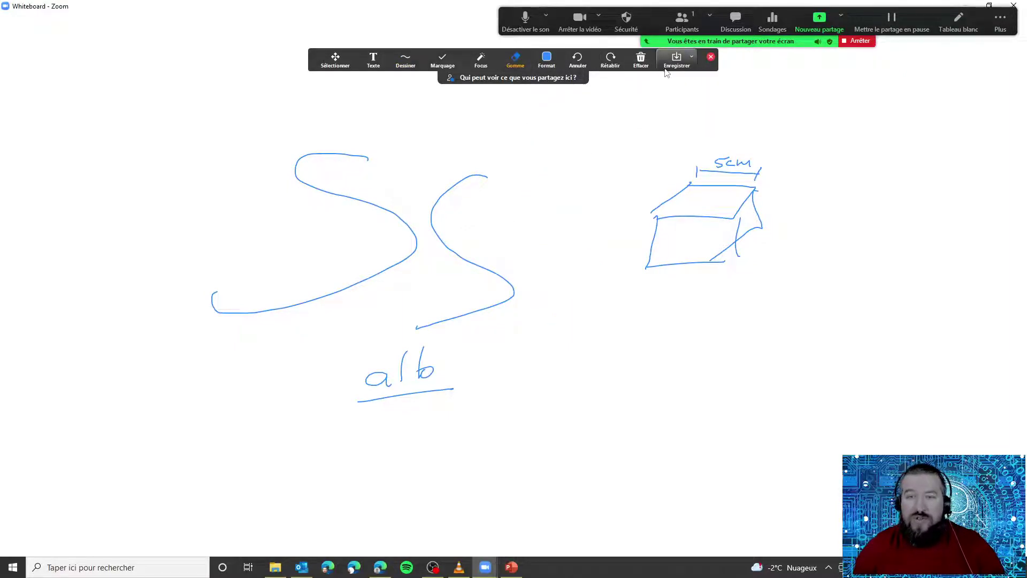
# Clear all drawings from the whiteboard and add a text annotation reading "Texte" in its upper middle area.
pyautogui.click(641, 60)
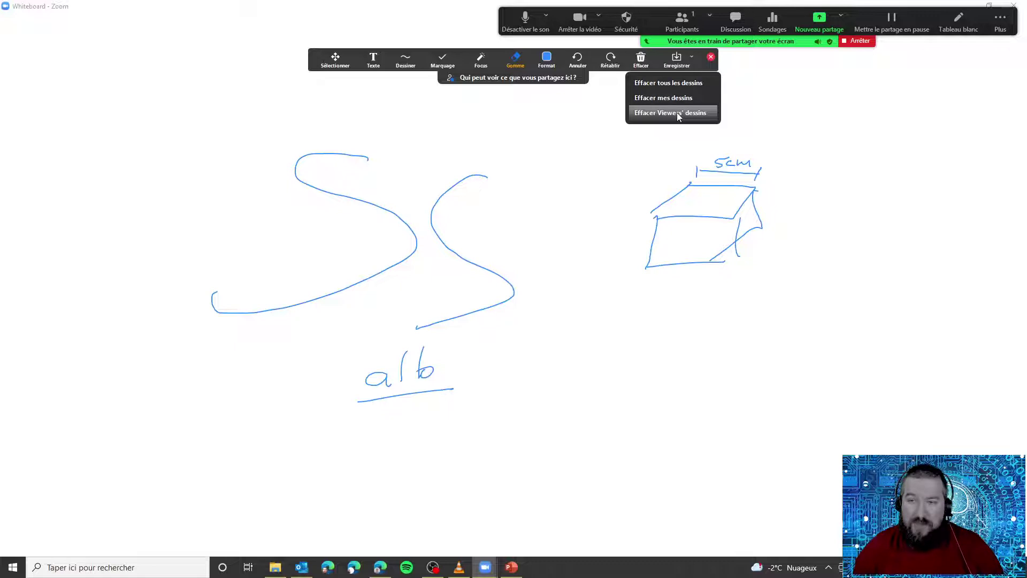
pyautogui.click(673, 83)
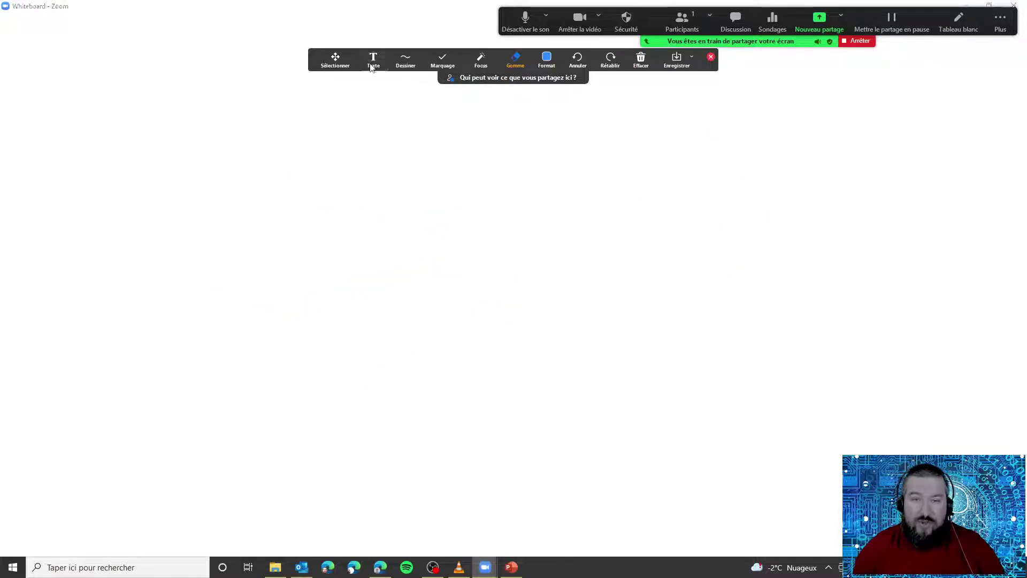
pyautogui.click(373, 60)
pyautogui.click(457, 147)
pyautogui.write('T')
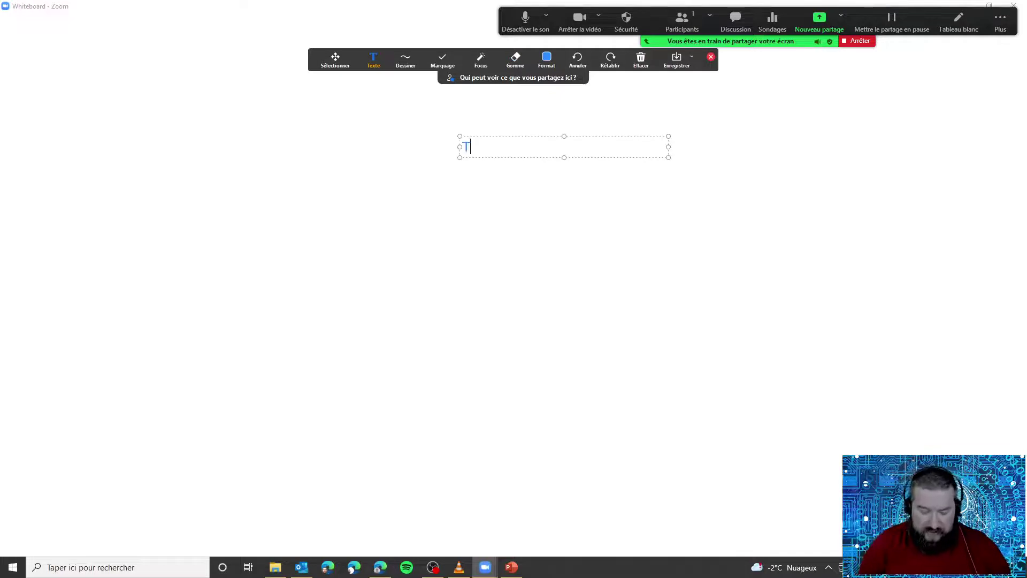
pyautogui.write('exte')
pyautogui.click(470, 233)
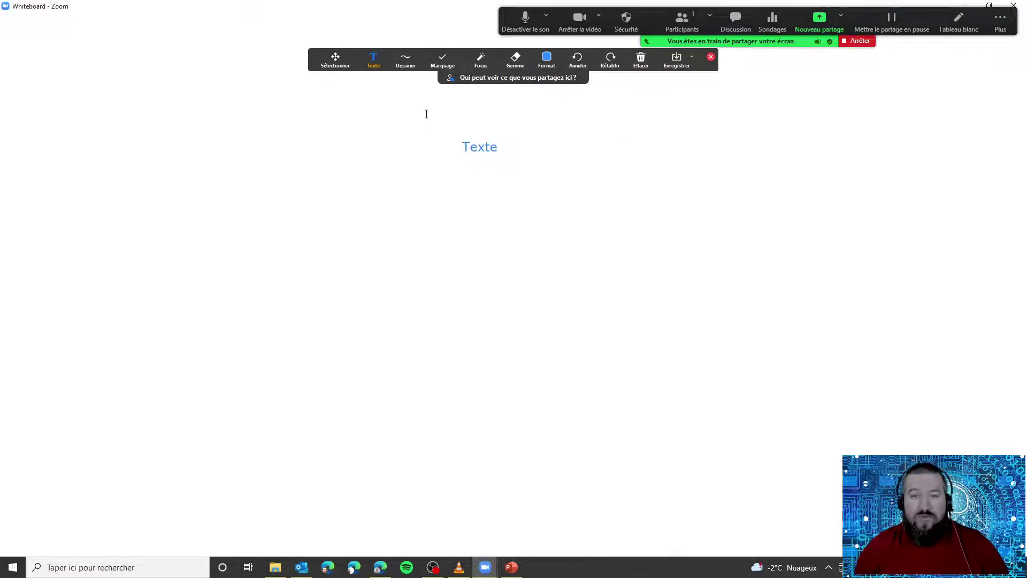
# Draw a thin freehand S-shaped curve beside "Texte" and a thick translucent highlighter curve next to it.
pyautogui.click(405, 65)
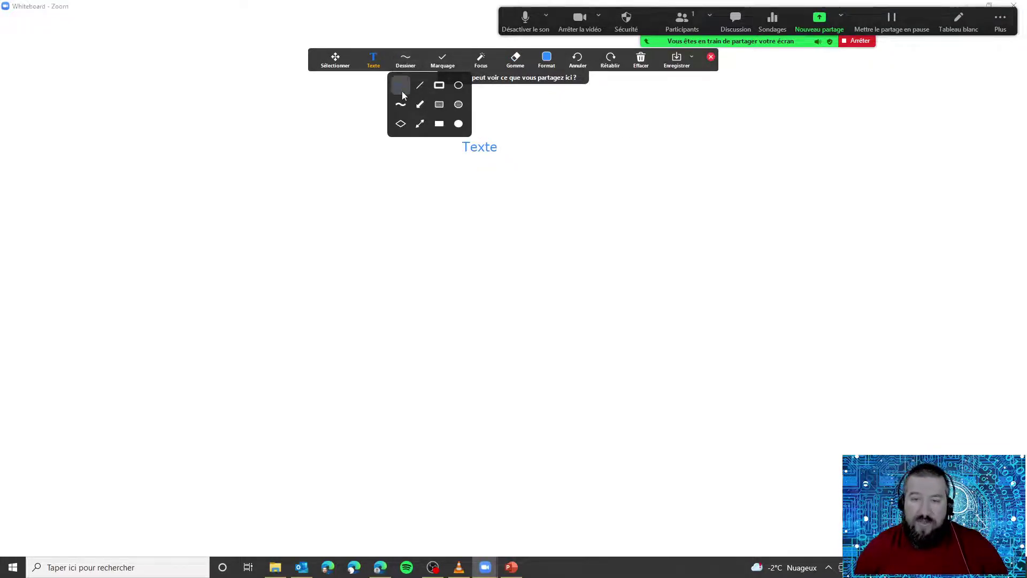
pyautogui.click(457, 124)
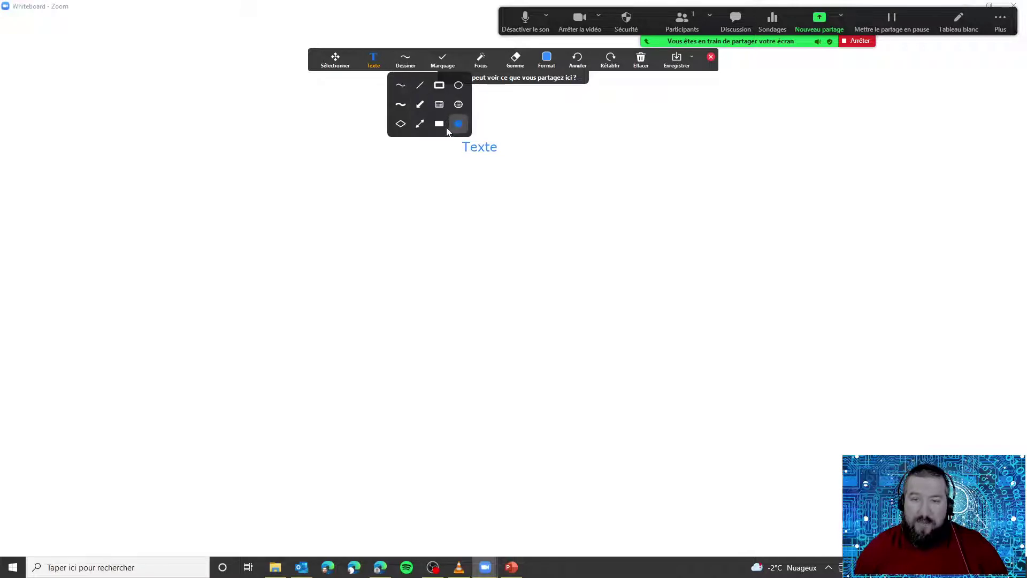
pyautogui.click(408, 92)
pyautogui.moveTo(428, 142)
pyautogui.mouseDown()
pyautogui.moveTo(367, 264)
pyautogui.moveTo(350, 274)
pyautogui.mouseUp()
pyautogui.moveTo(406, 60)
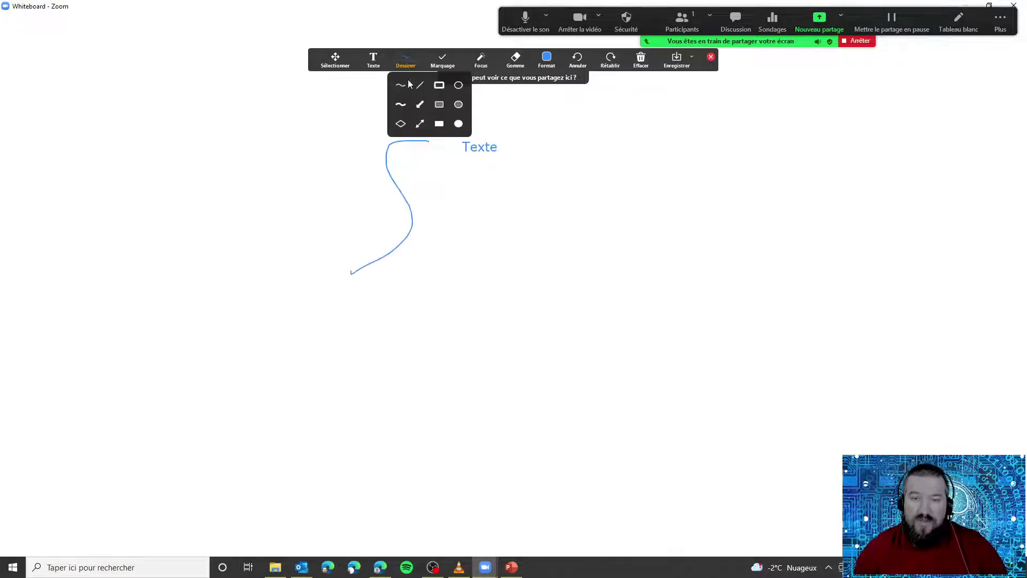
pyautogui.click(402, 105)
pyautogui.moveTo(388, 118)
pyautogui.mouseDown()
pyautogui.moveTo(350, 198)
pyautogui.moveTo(309, 247)
pyautogui.mouseUp()
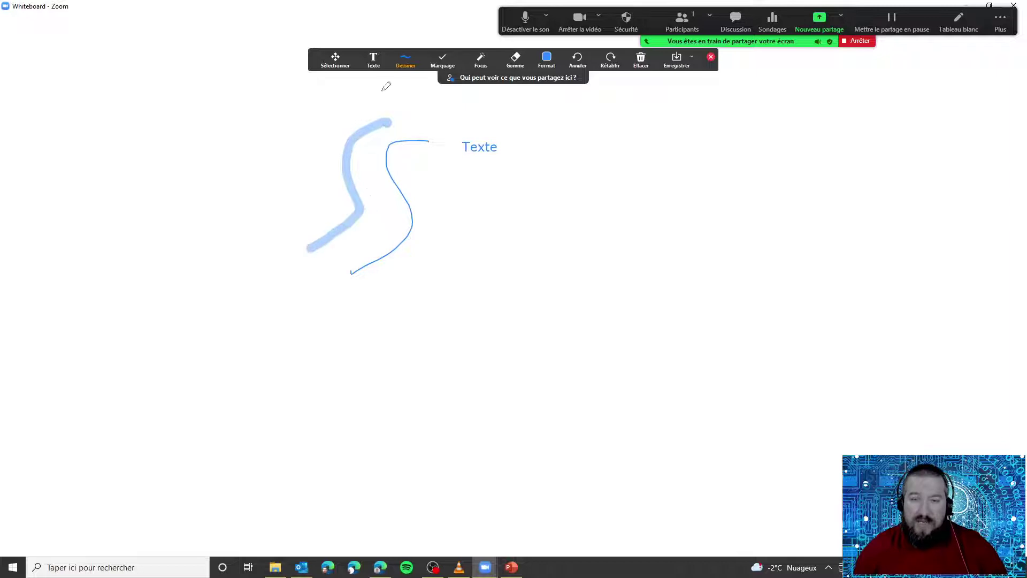
# Draw three straight arrows in different directions around the curves and the "Texte" annotation.
pyautogui.moveTo(402, 63)
pyautogui.click(420, 104)
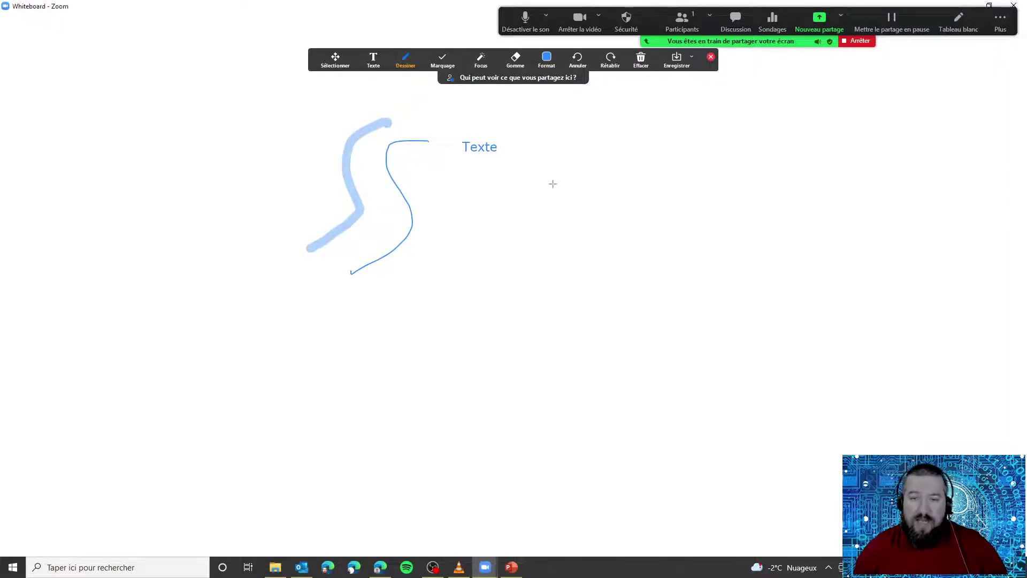
pyautogui.moveTo(628, 171)
pyautogui.mouseDown()
pyautogui.moveTo(544, 228)
pyautogui.moveTo(495, 327)
pyautogui.mouseUp()
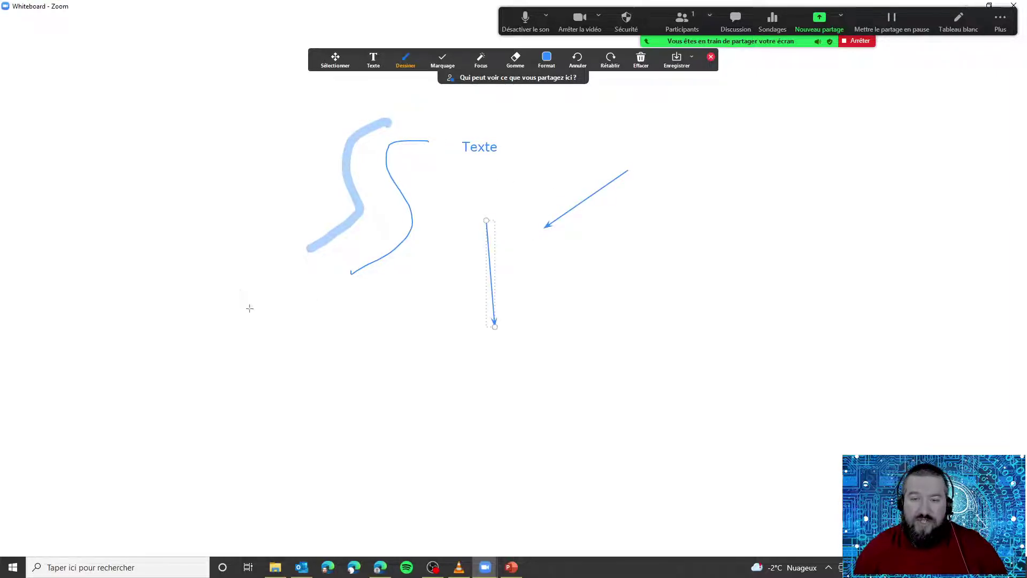
pyautogui.moveTo(275, 341); pyautogui.dragTo(192, 217)
# Stamp six red hearts at scattered spots across the whiteboard with the Marquage tool.
pyautogui.moveTo(443, 64)
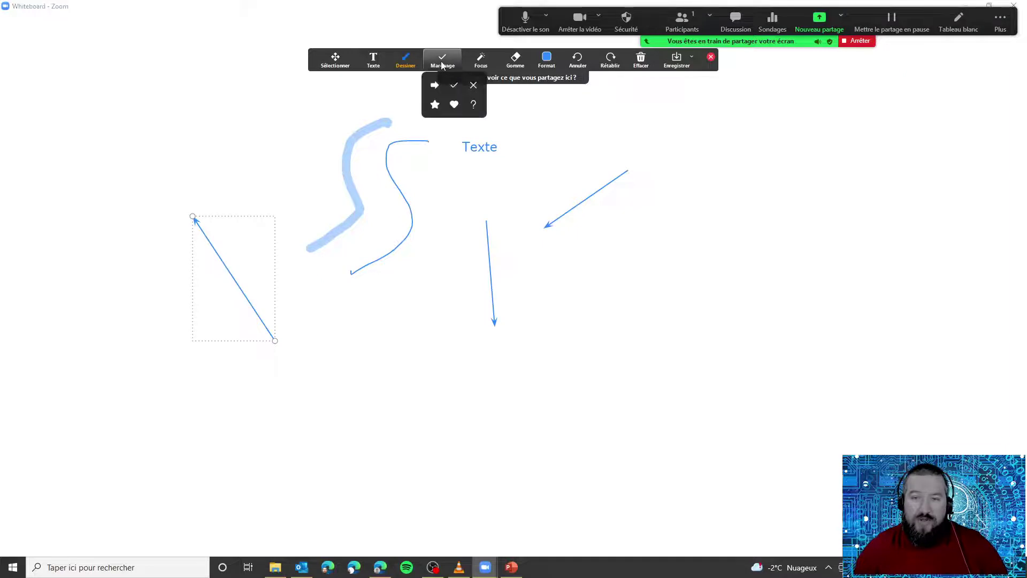
pyautogui.click(454, 105)
pyautogui.click(663, 118)
pyautogui.click(684, 228)
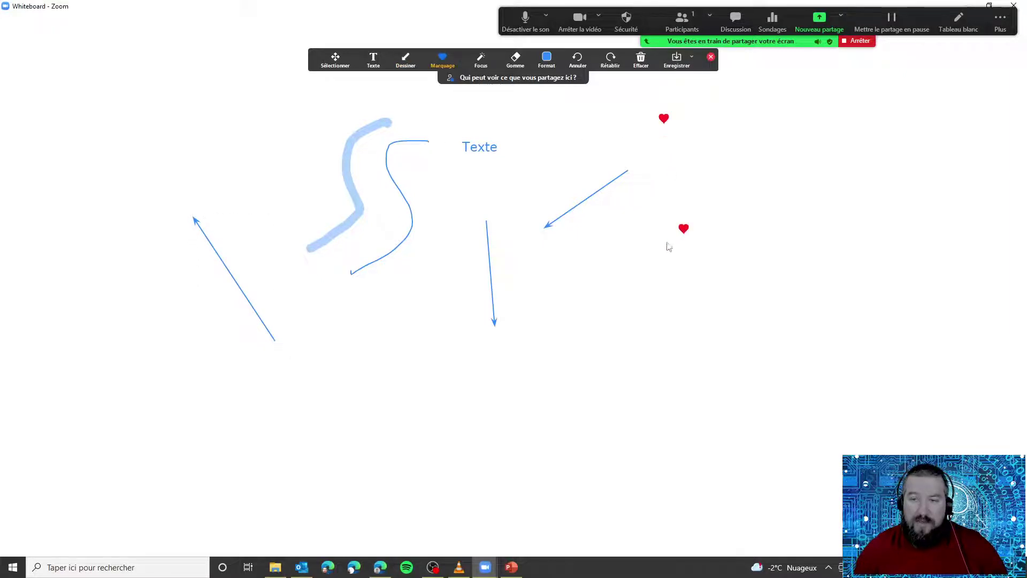
pyautogui.click(587, 301)
pyautogui.click(351, 223)
pyautogui.click(258, 159)
pyautogui.click(369, 389)
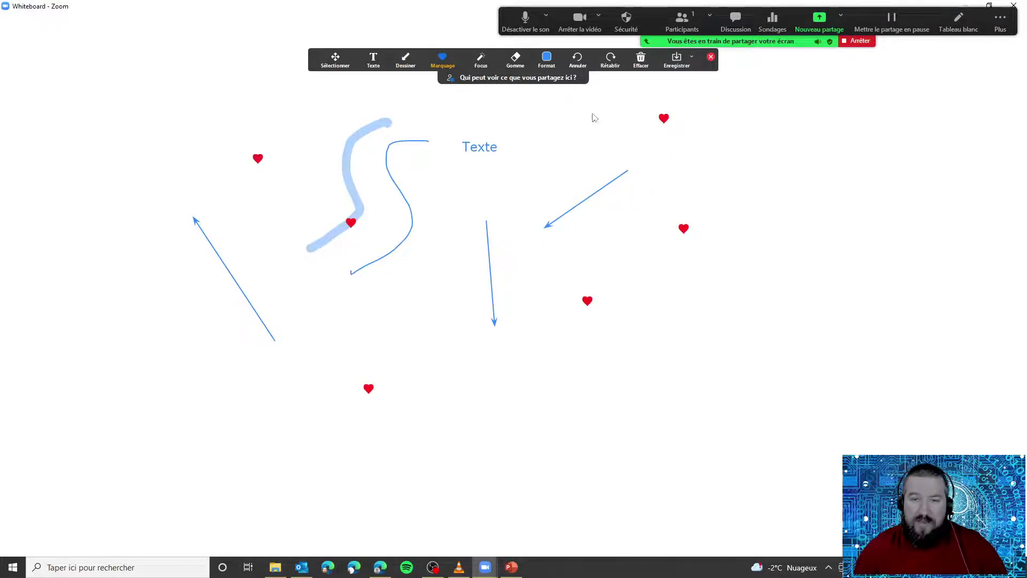
# Stamp four red X marks around the two hearts beyond the "Texte" annotation.
pyautogui.moveTo(450, 65)
pyautogui.click(474, 85)
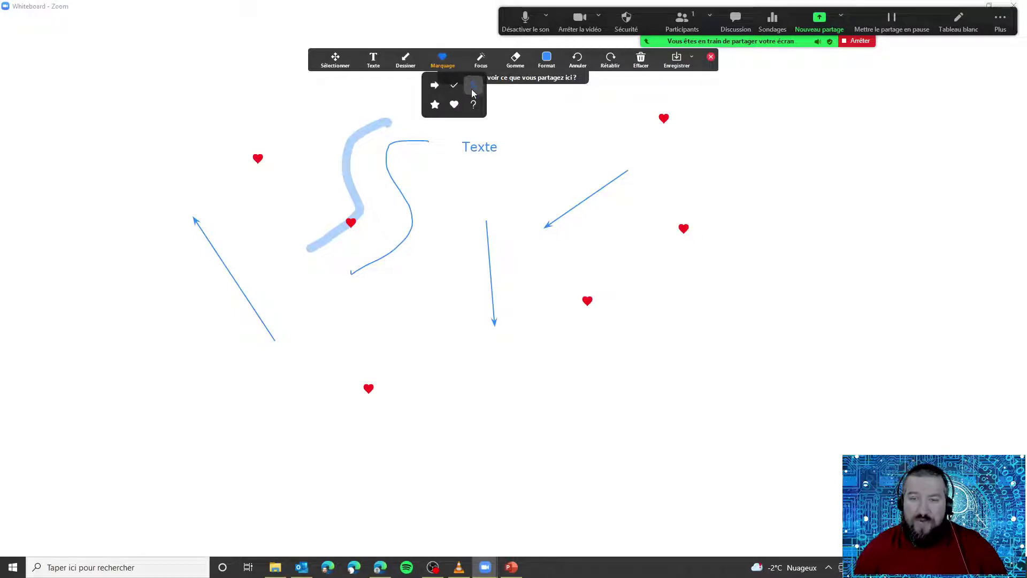
pyautogui.click(717, 123)
pyautogui.click(719, 186)
pyautogui.click(642, 211)
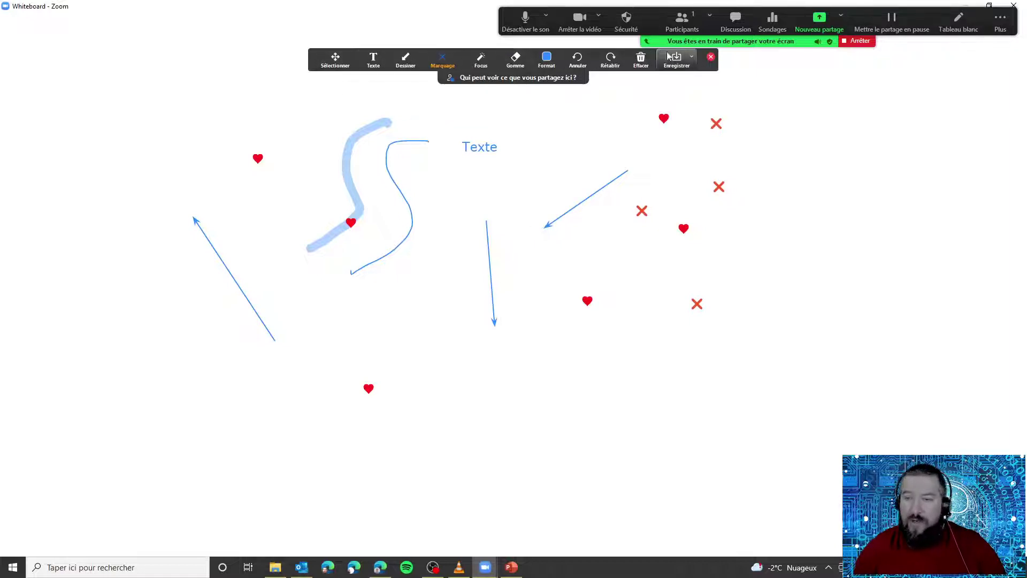
# Save the whiteboard as a PNG, view the saved Whiteboard[1]-01.png from its folder, and return to the whiteboard.
pyautogui.click(690, 58)
pyautogui.click(686, 60)
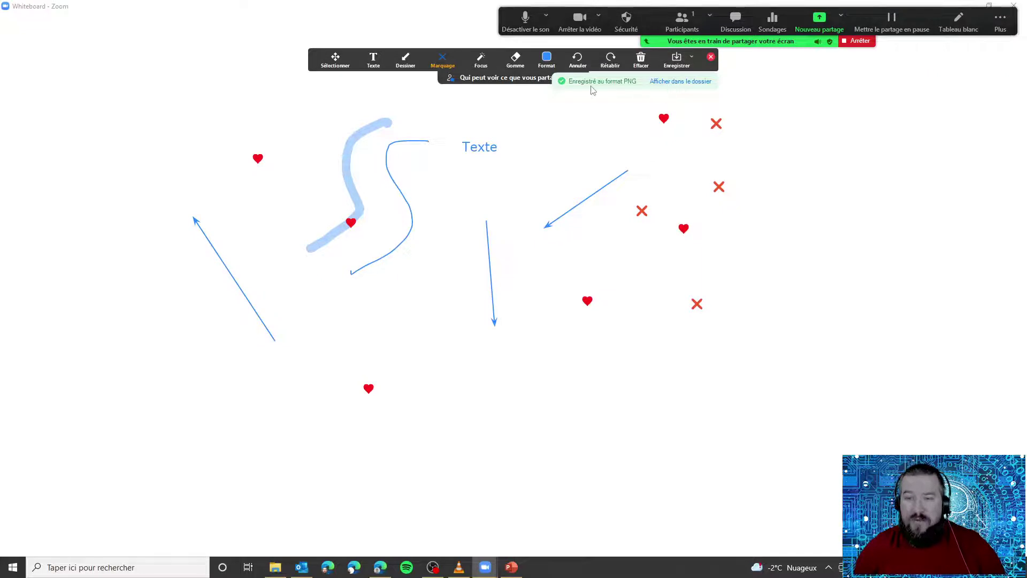
pyautogui.click(690, 84)
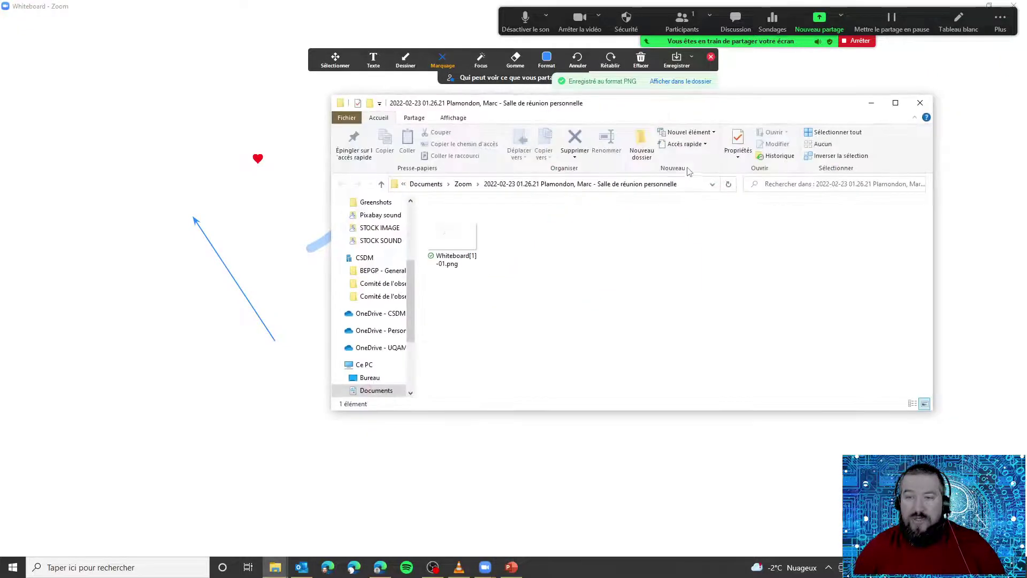
pyautogui.doubleClick(455, 260)
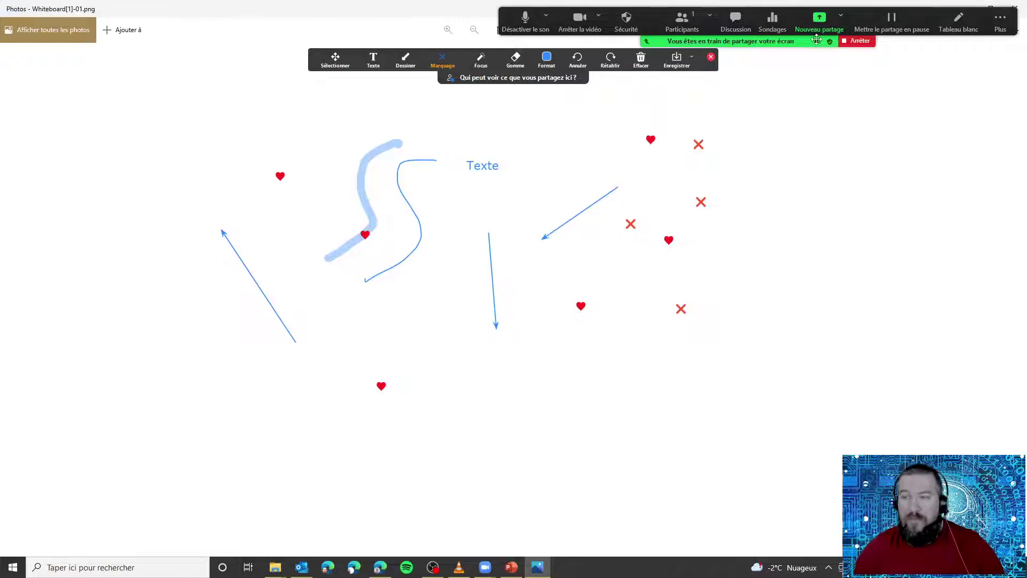
pyautogui.click(1014, 8)
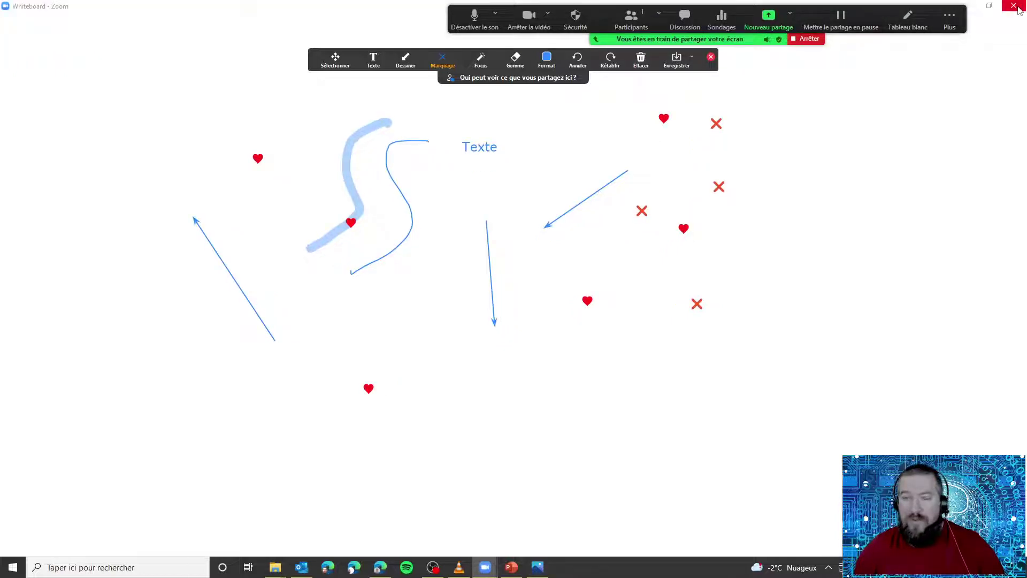
# Stamp one more X mark beyond the others and show the Format options for colour, line thickness and font.
pyautogui.click(829, 194)
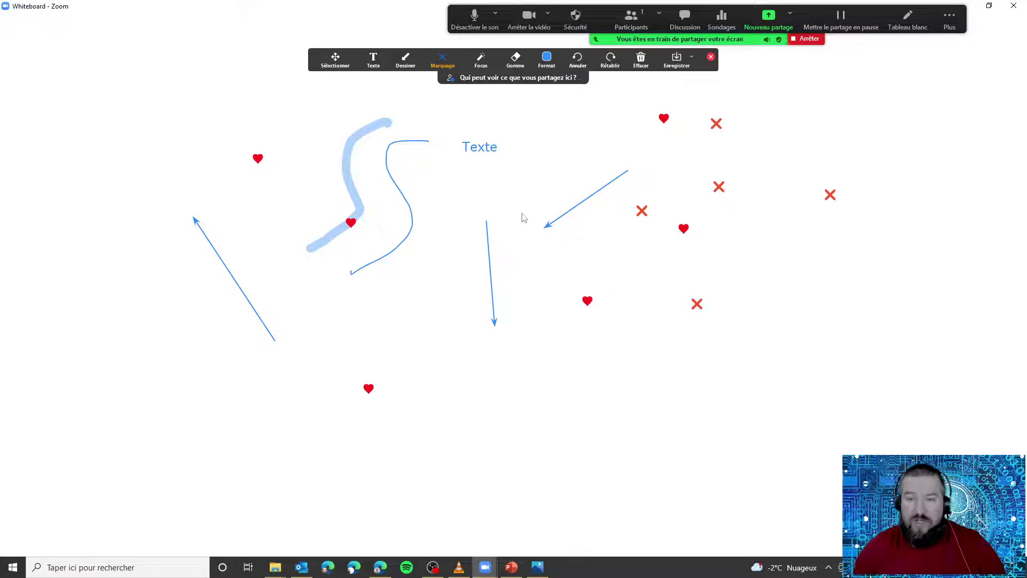
pyautogui.click(546, 55)
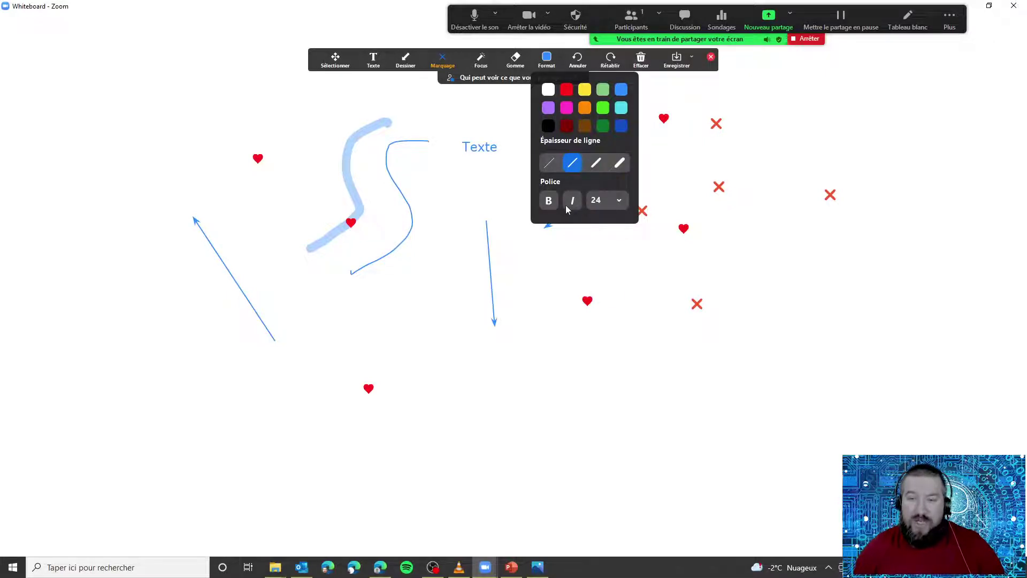
pyautogui.moveTo(617, 206)
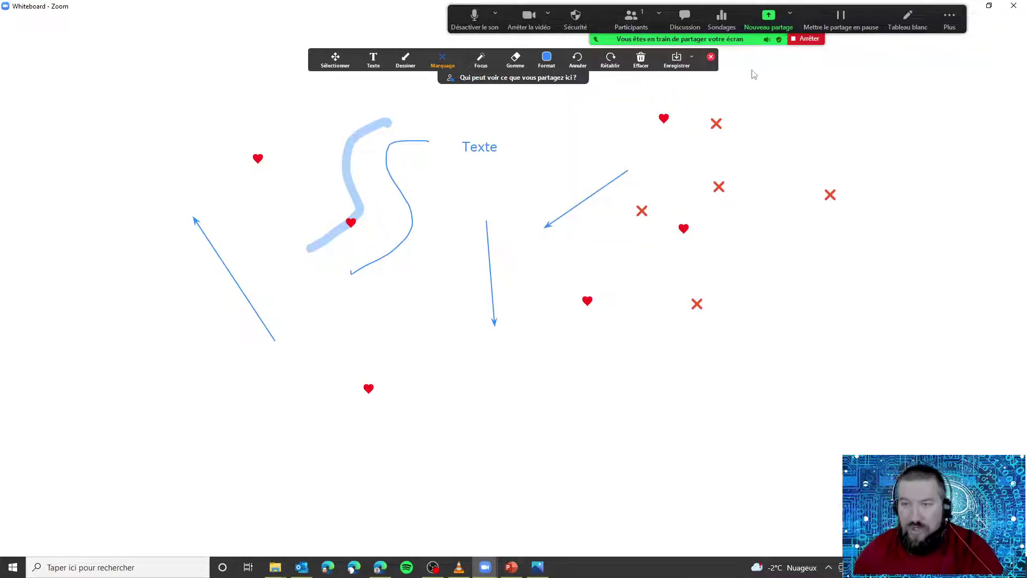
# Stop sharing the whiteboard and share the "Bienvenue dans PowerPoint" window in the meeting.
pyautogui.click(805, 38)
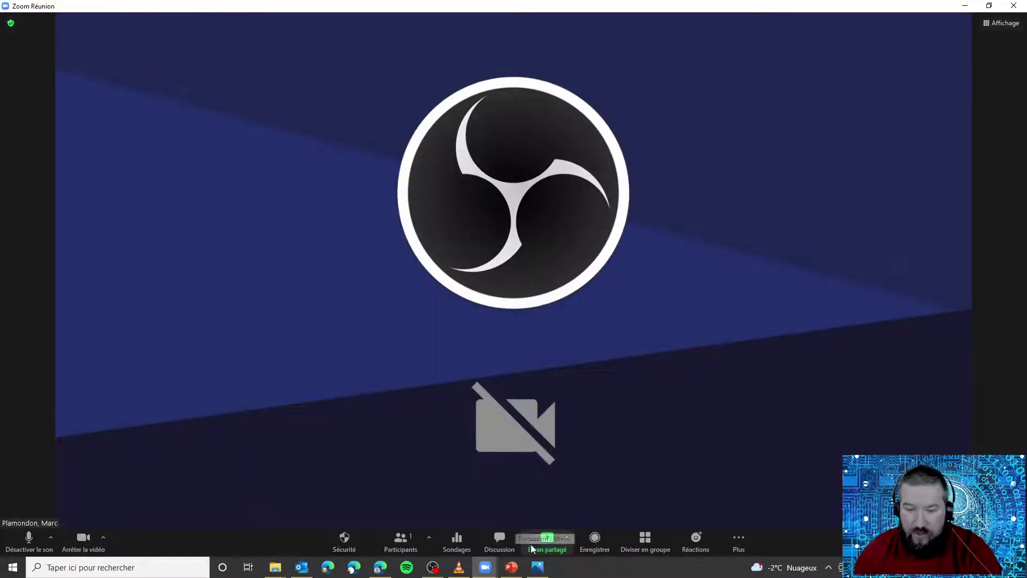
pyautogui.click(547, 541)
pyautogui.click(343, 369)
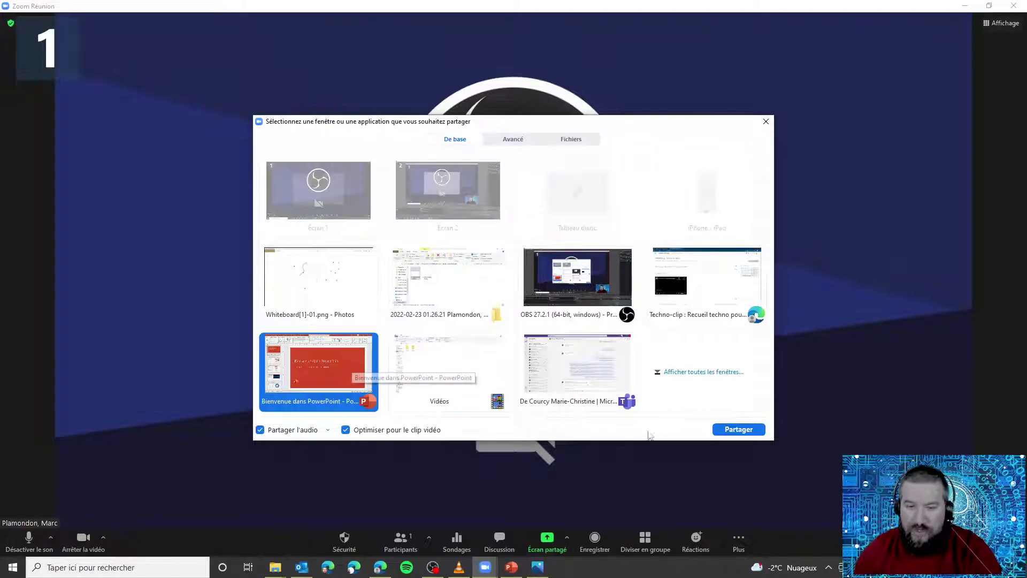
pyautogui.click(742, 433)
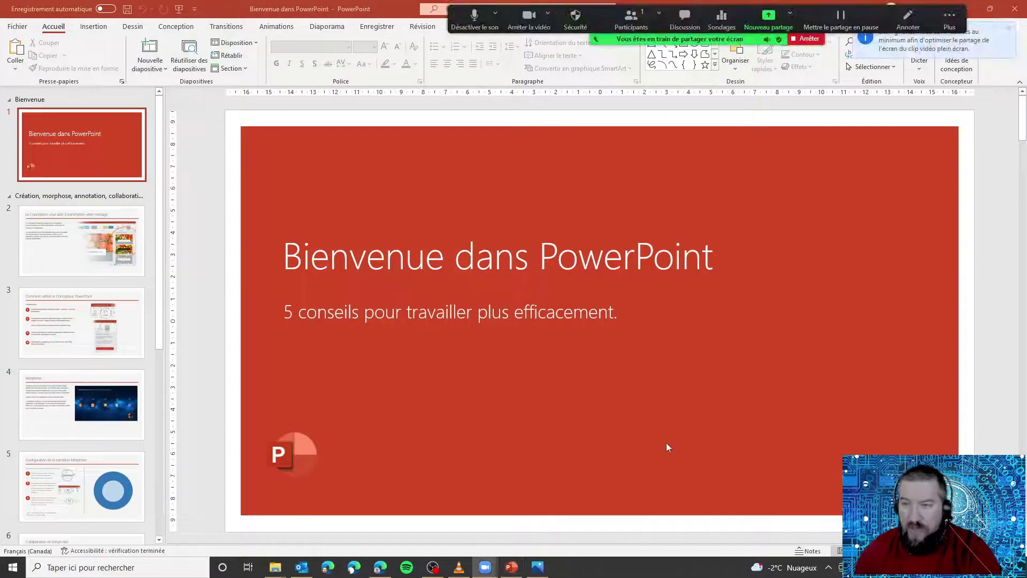